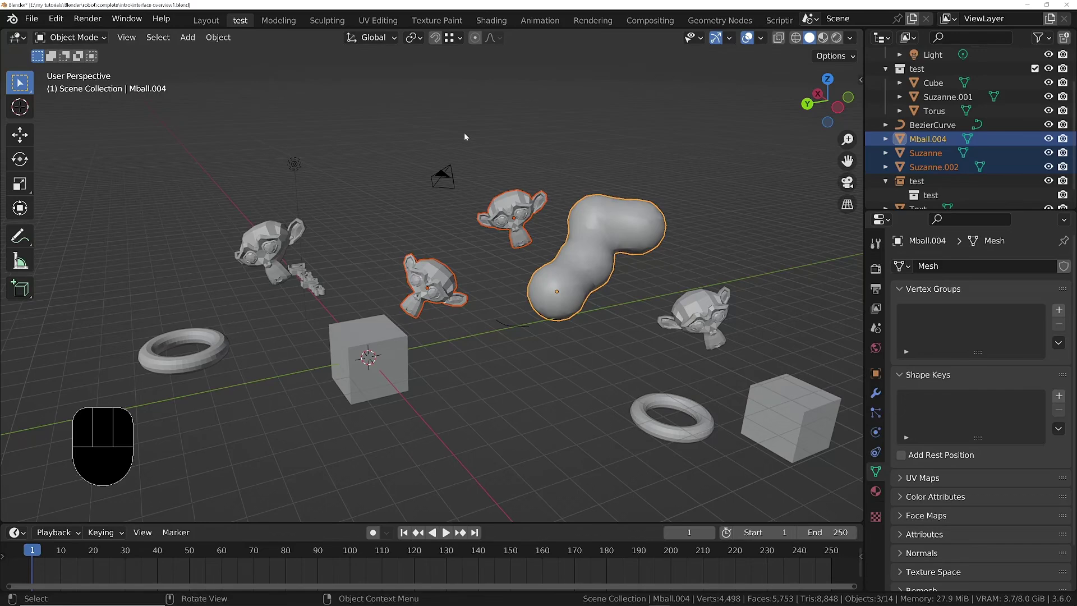
# - Set the transform pivot point to Median Point and try rotating the three selected objects around their shared centre
pyautogui.click(414, 38)
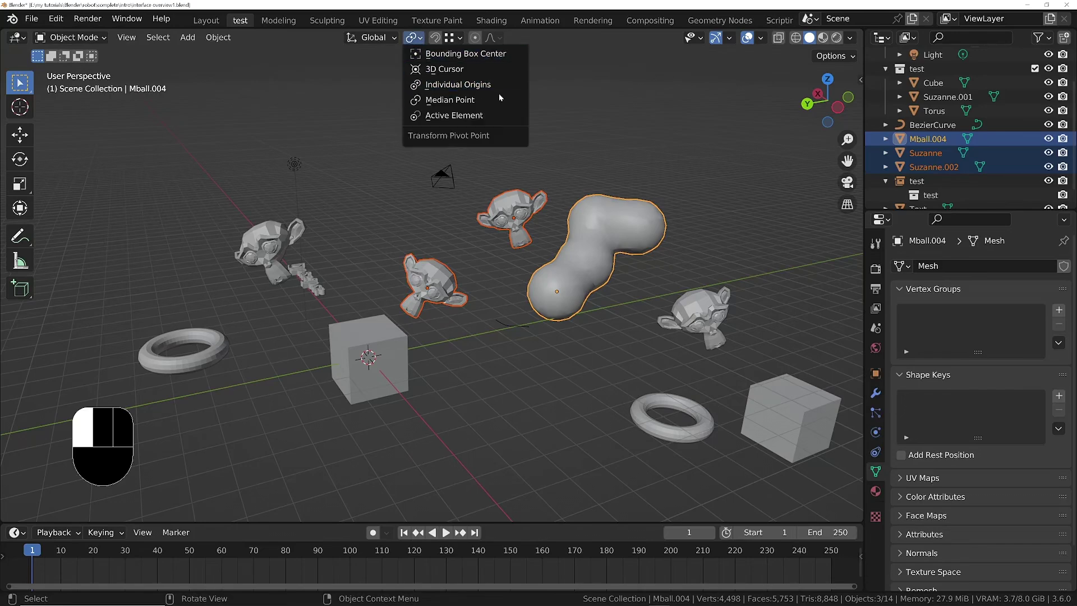
pyautogui.click(463, 105)
pyautogui.press('r')
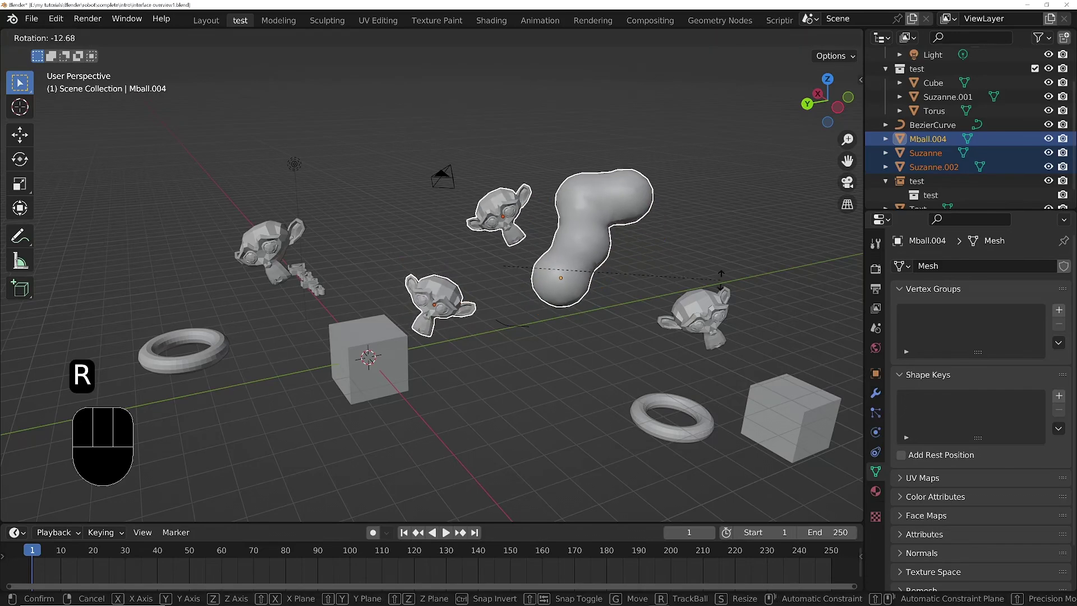
pyautogui.rightClick(496, 276)
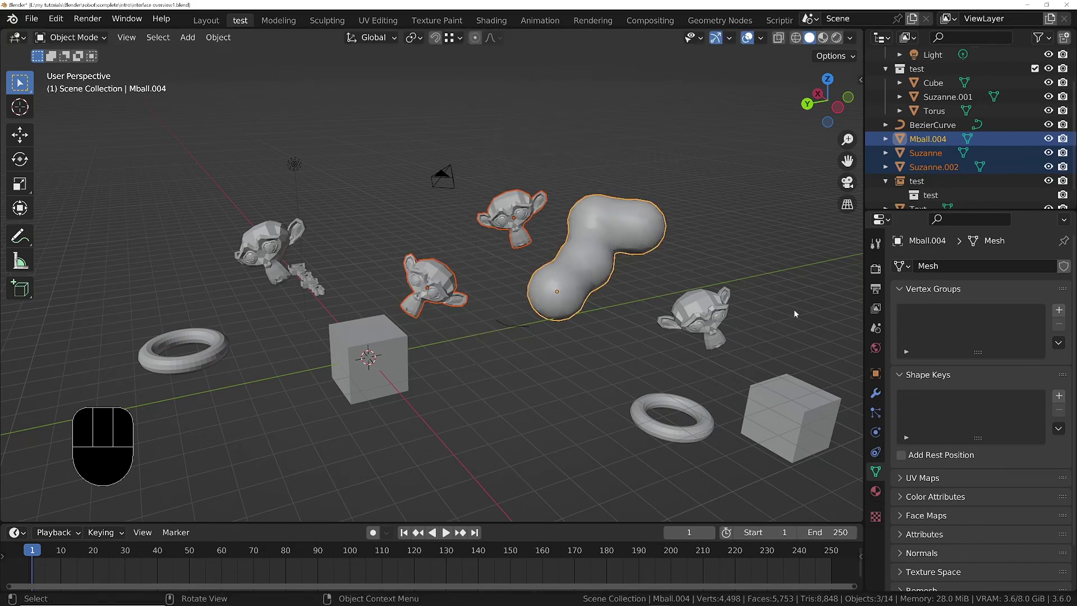
pyautogui.press('r')
pyautogui.rightClick(583, 235)
# - Set the transform pivot point to Individual Origins and try rotating the selected objects, each around its own origin
pyautogui.click(420, 39)
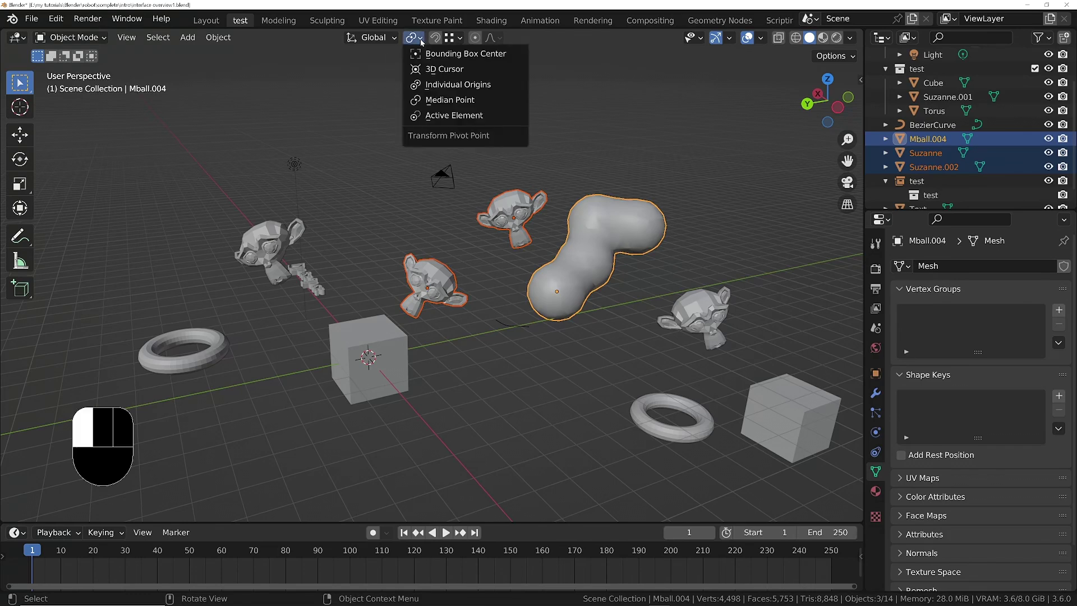
pyautogui.click(445, 89)
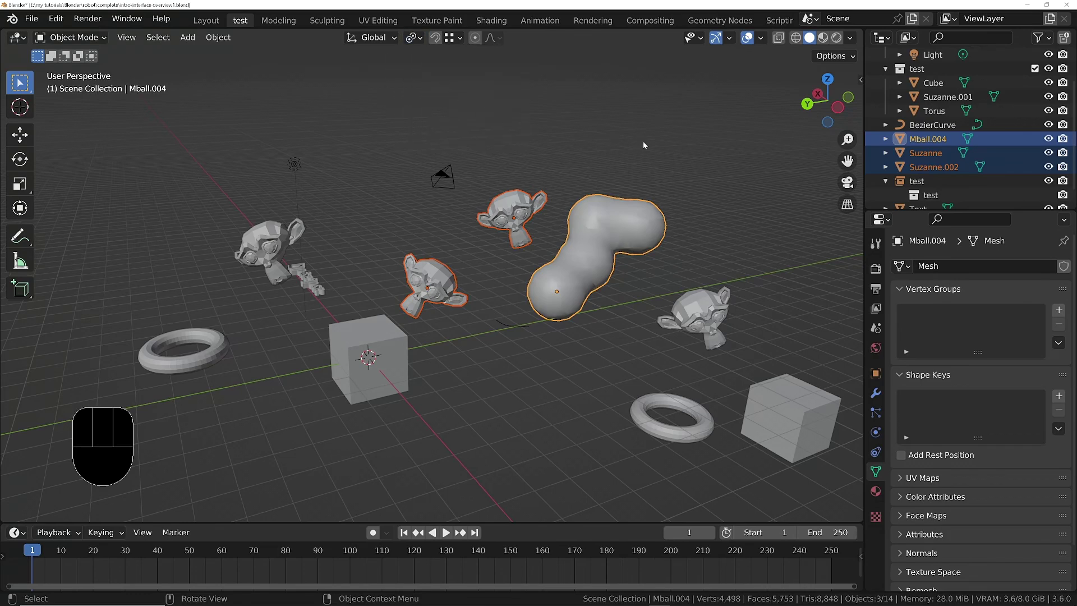
pyautogui.press('r')
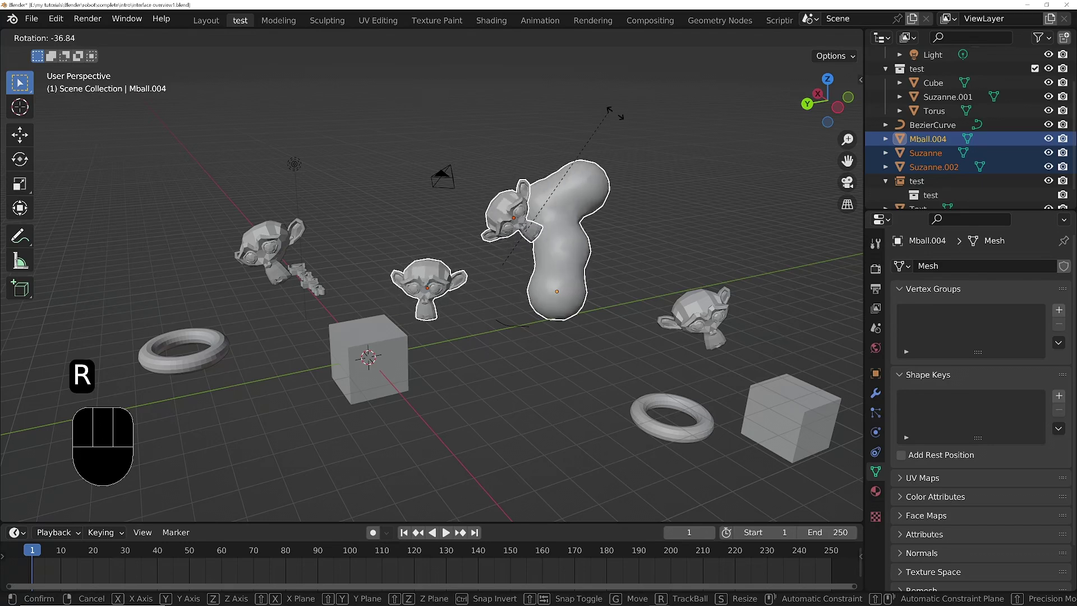
pyautogui.click(568, 296)
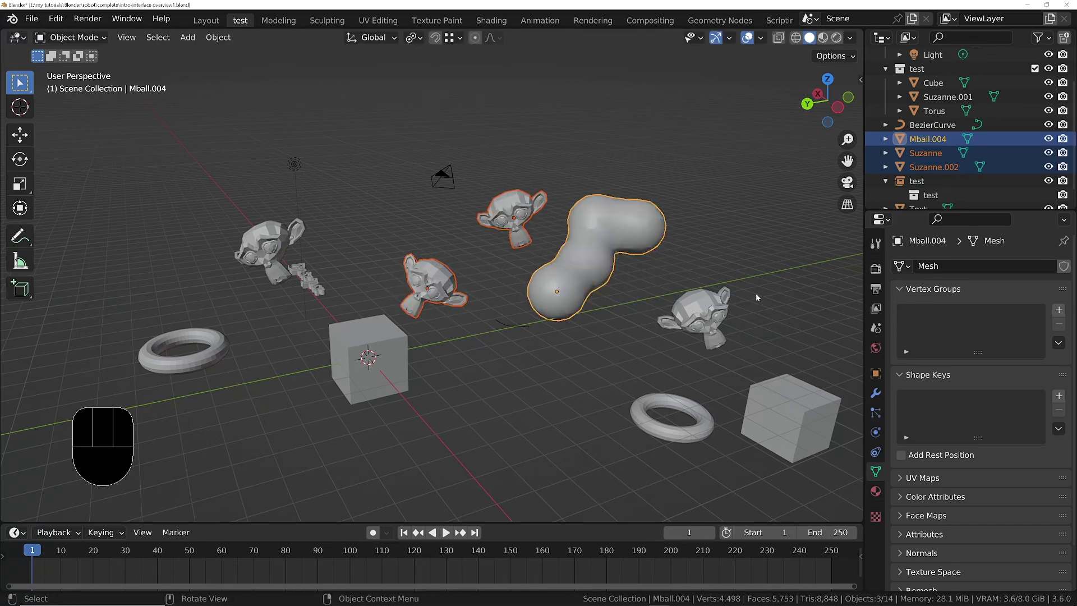
pyautogui.press('r')
pyautogui.rightClick(675, 173)
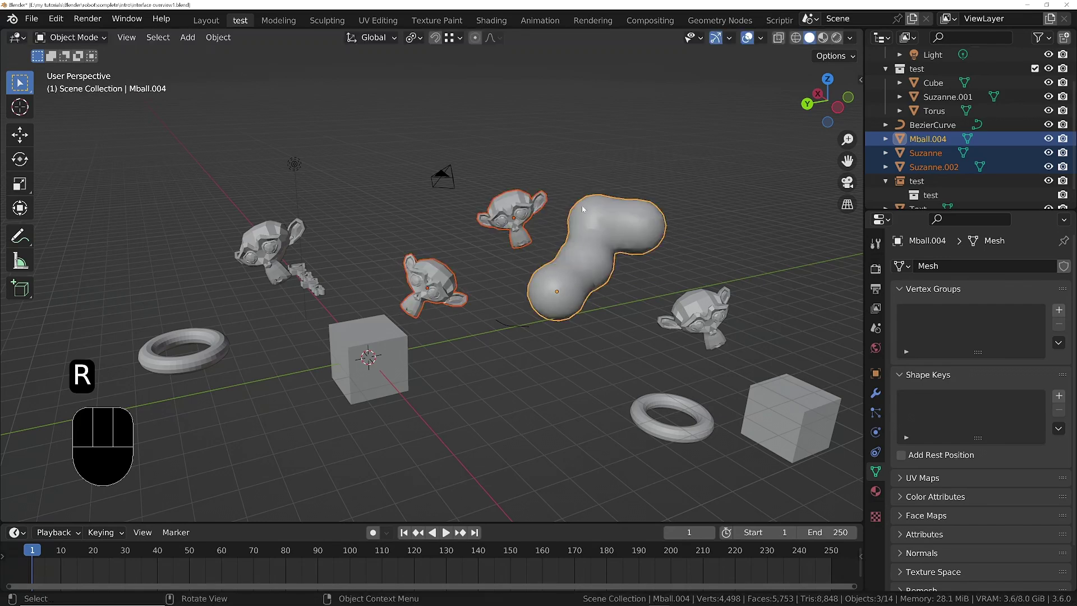
# - Try to rotate the selected monkey heads and metaball mesh about the global Z axis from a higher viewpoint
pyautogui.moveTo(581, 205); pyautogui.dragTo(689, 259, button='middle')
pyautogui.press('r')
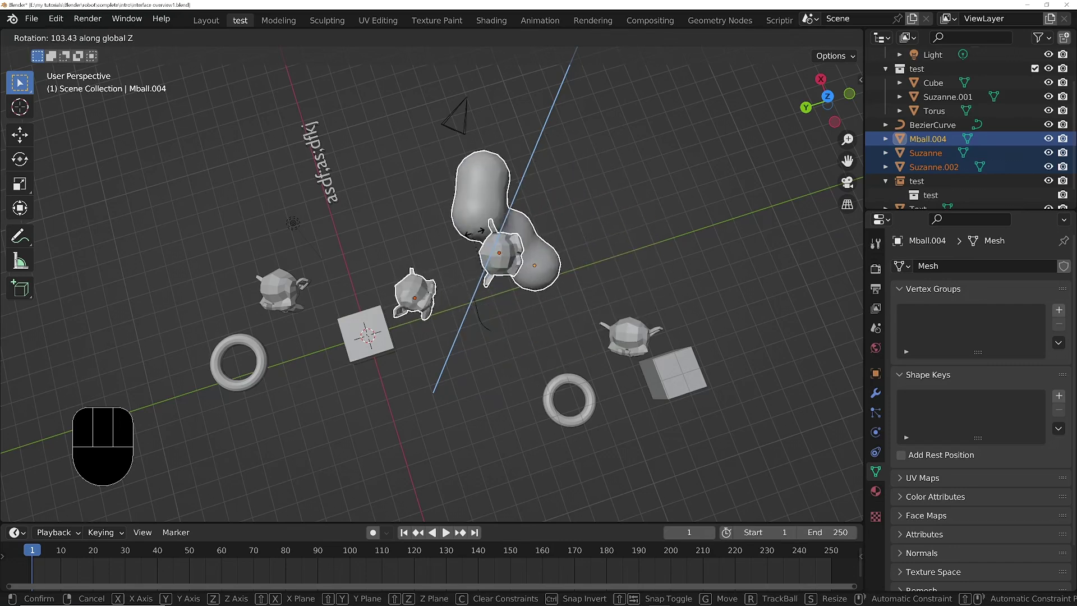
pyautogui.click(493, 298)
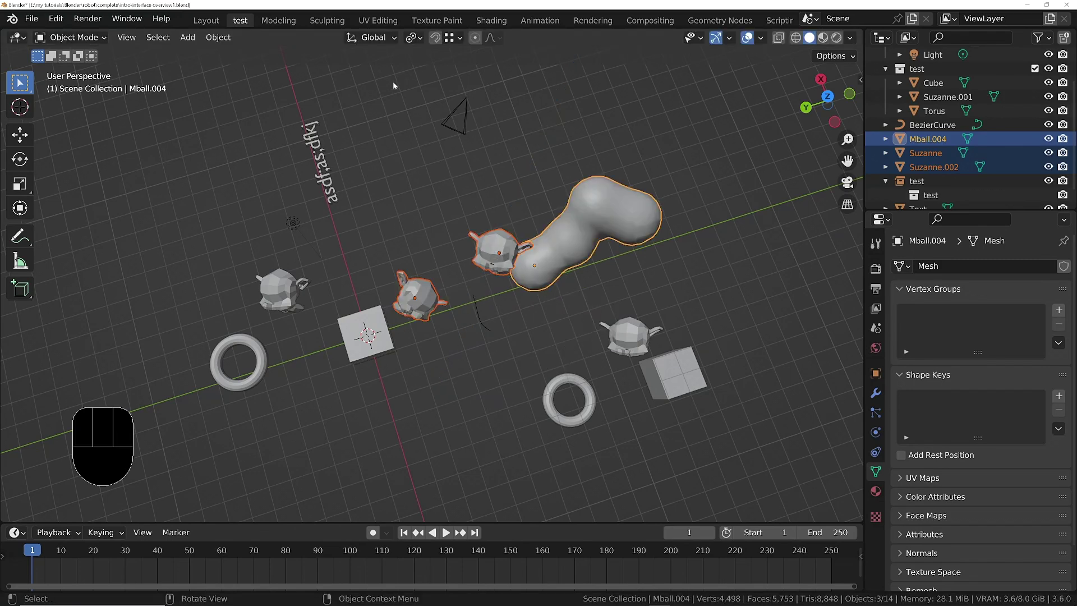
pyautogui.click(373, 37)
pyautogui.moveTo(437, 126); pyautogui.dragTo(613, 183, button='middle')
pyautogui.press('r')
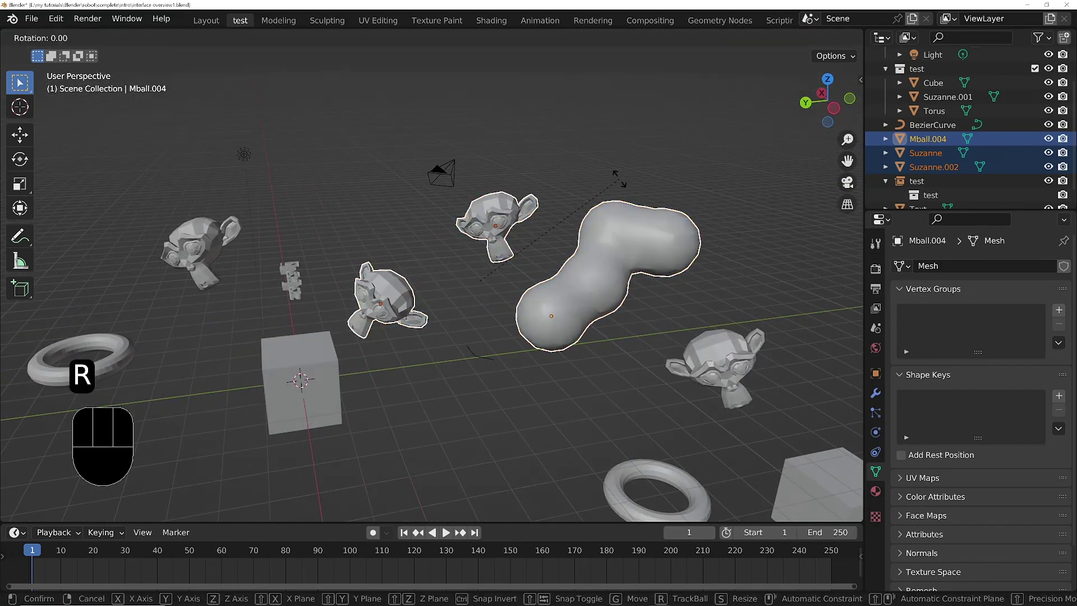
pyautogui.rightClick(625, 108)
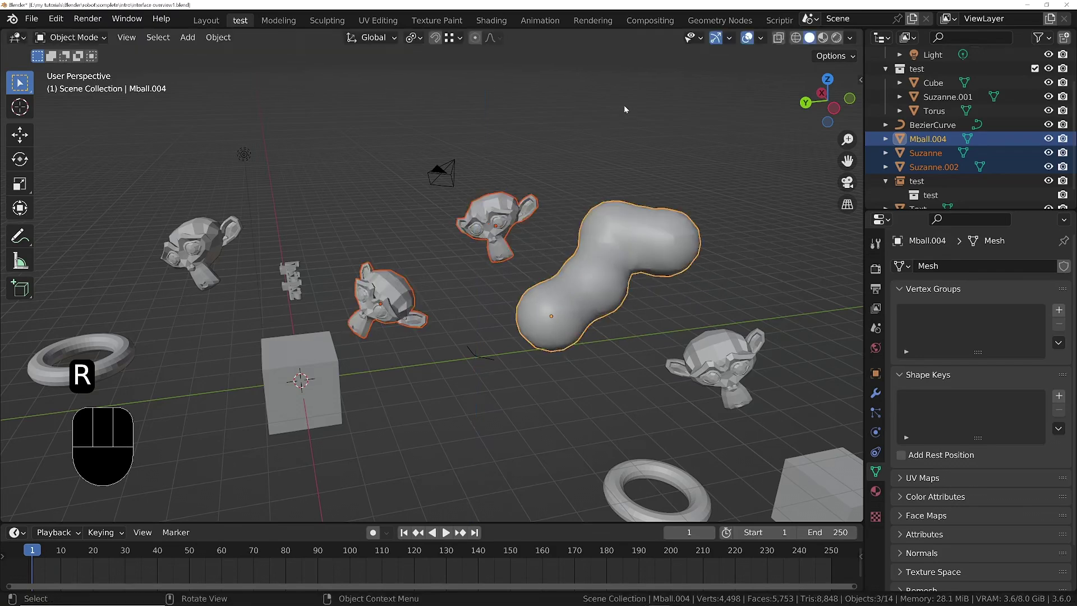
# - Set the transform orientation to Local and try rotating the selected objects about their local Z axes
pyautogui.click(370, 37)
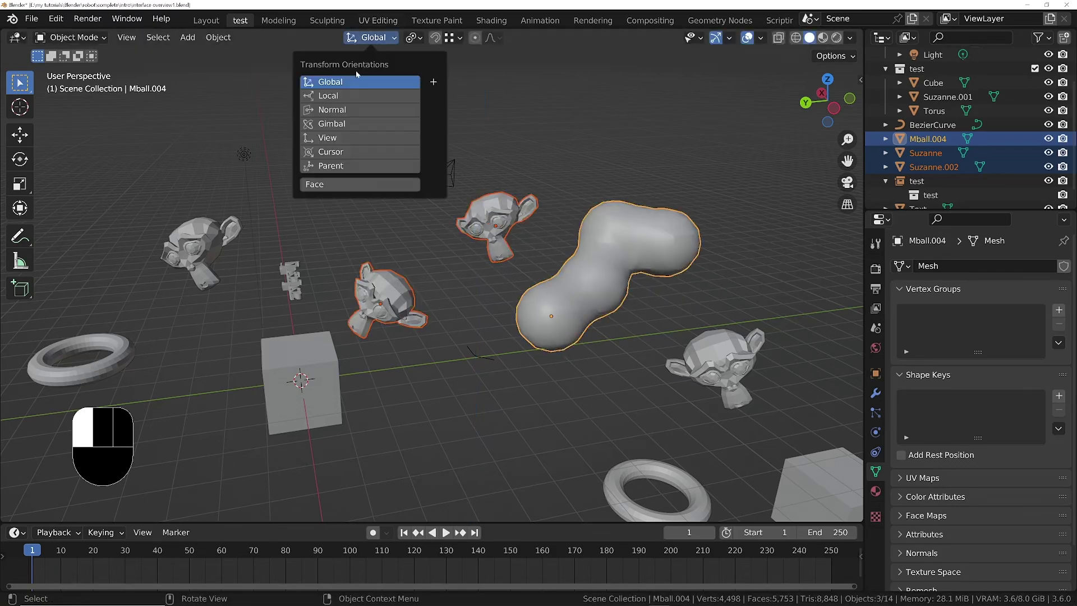
pyautogui.click(332, 94)
pyautogui.press('r')
pyautogui.press('z')
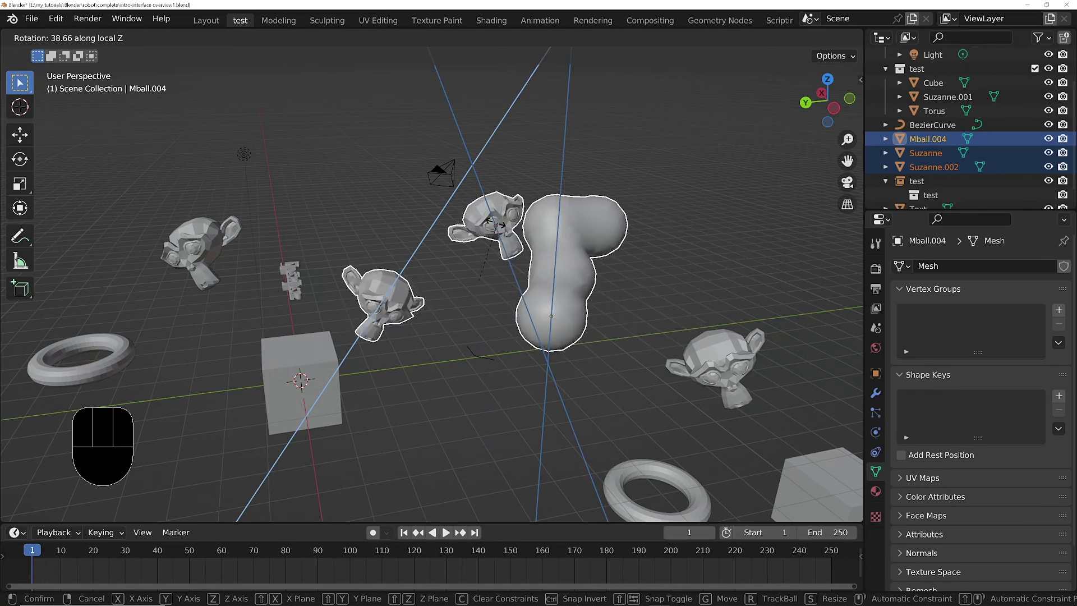
pyautogui.click(497, 228)
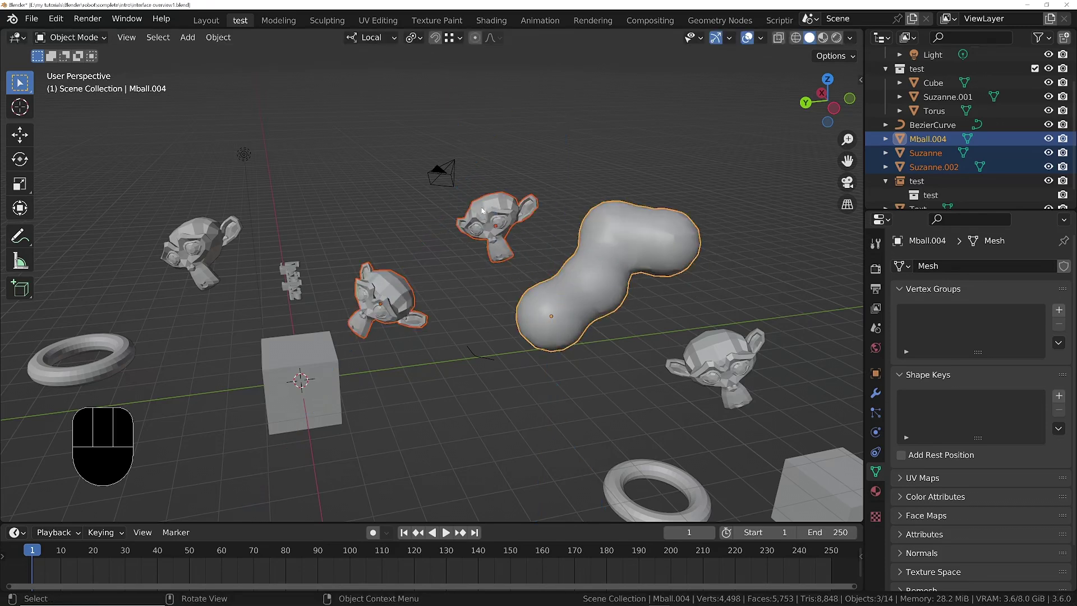
# - Select the torus beside the cube at the world origin and switch it to Edit Mode
pyautogui.click(483, 211)
pyautogui.keyDown('ctrl'); pyautogui.moveTo(520, 270); pyautogui.dragTo(510, 339, button='middle'); pyautogui.keyUp('ctrl')
pyautogui.keyDown('shift'); pyautogui.moveTo(509, 339); pyautogui.dragTo(468, 224, button='middle'); pyautogui.keyUp('shift')
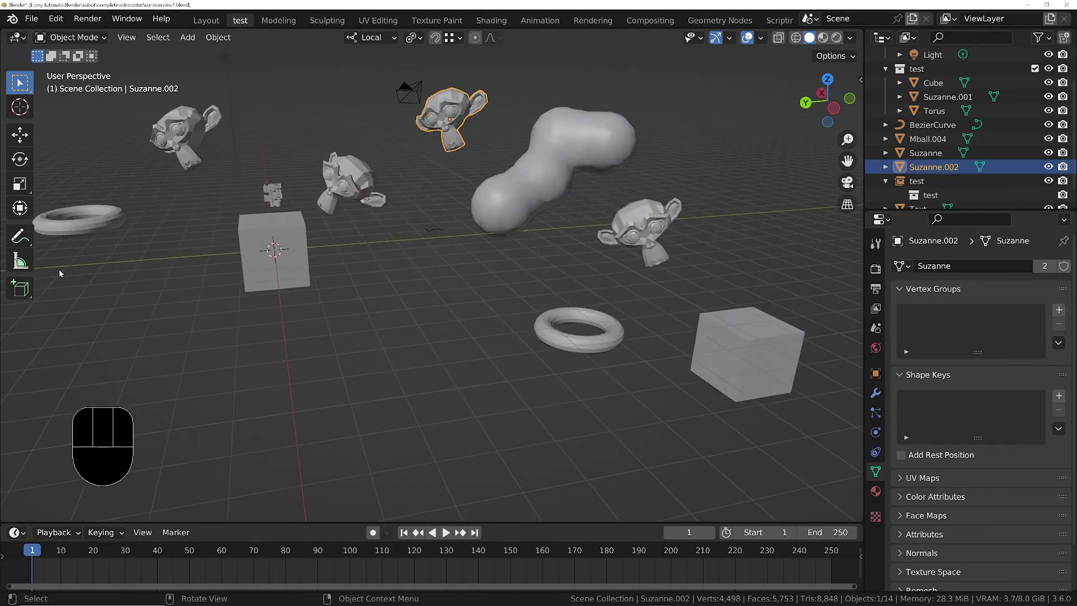
pyautogui.keyDown('shift'); pyautogui.moveTo(60, 273); pyautogui.dragTo(513, 393, button='middle'); pyautogui.keyUp('shift')
pyautogui.scroll(4, 617, 387)
pyautogui.click(655, 365)
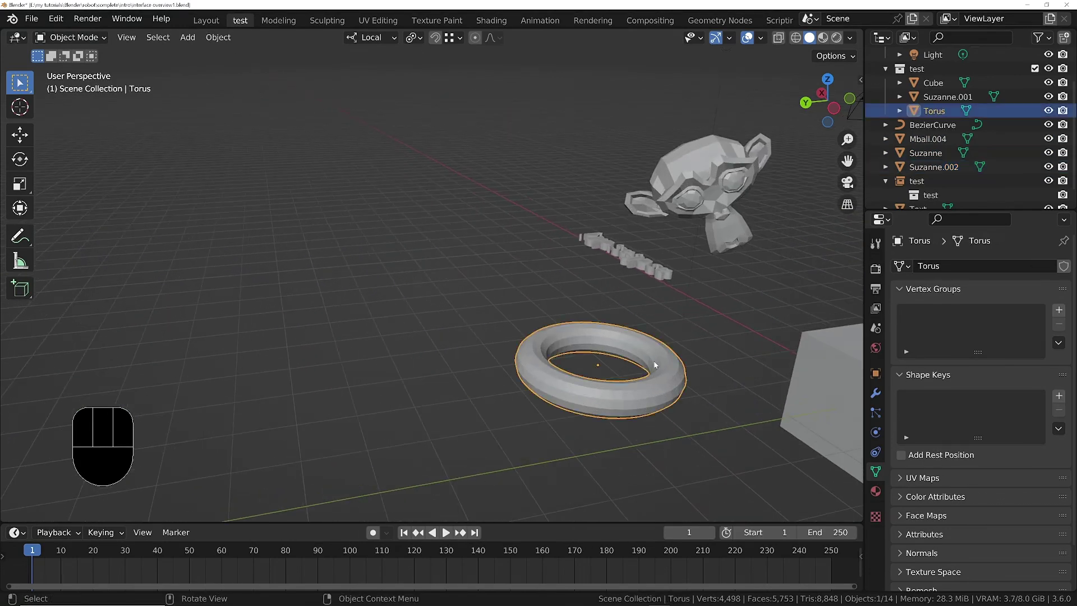
pyautogui.keyDown('shift'); pyautogui.moveTo(654, 365); pyautogui.dragTo(427, 302, button='middle'); pyautogui.keyUp('shift')
pyautogui.press('Tab')
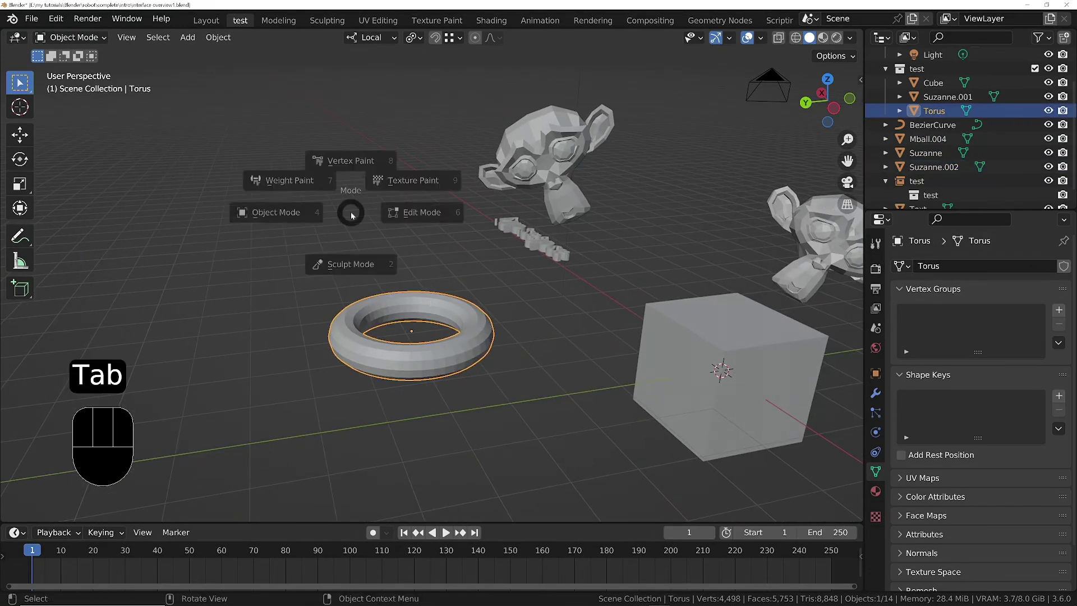
pyautogui.click(457, 212)
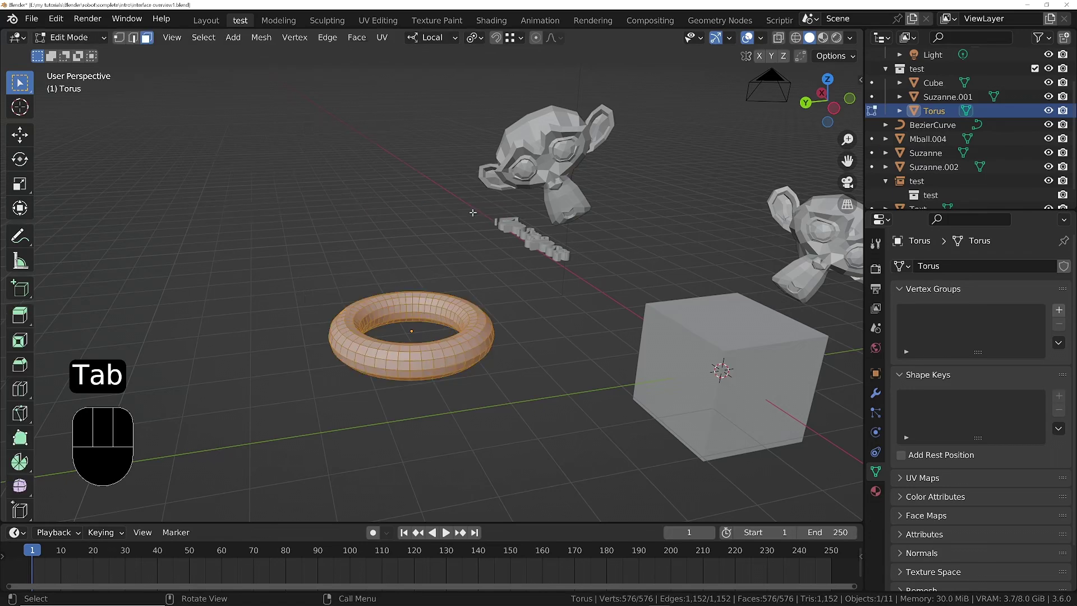
# - Set the transform orientation to Normal and the pivot point to Individual Origins for editing the torus
pyautogui.click(443, 38)
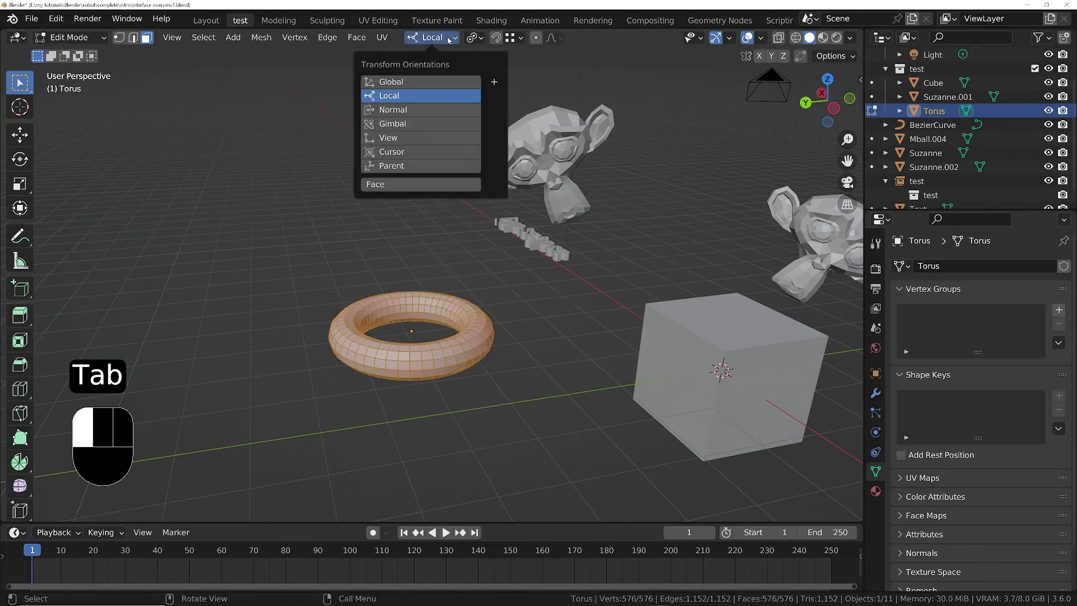
pyautogui.click(402, 109)
pyautogui.click(476, 39)
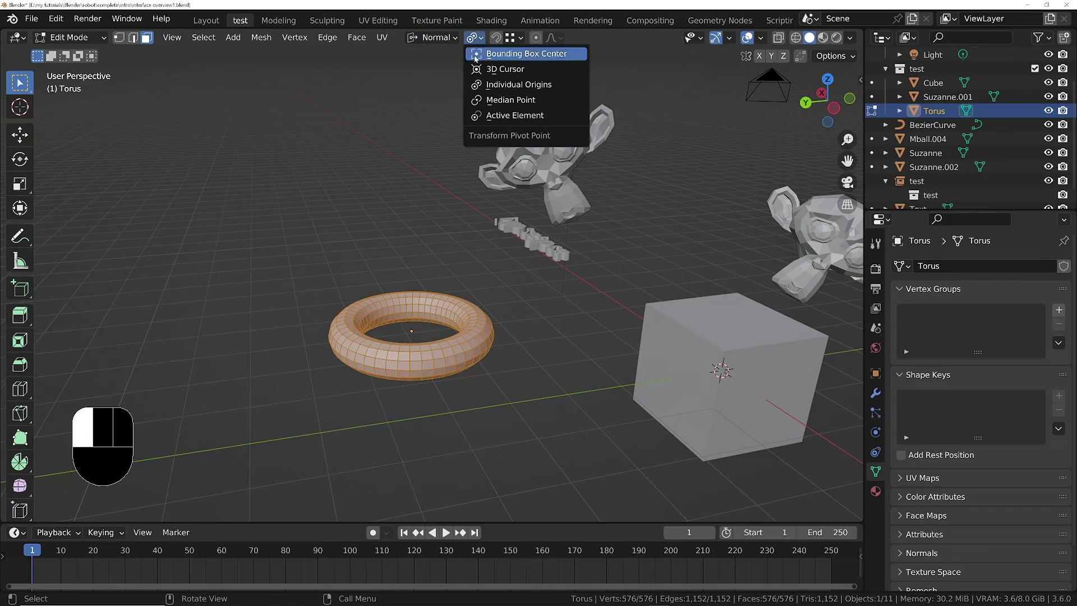
pyautogui.click(501, 87)
pyautogui.press('KP_Decimal')
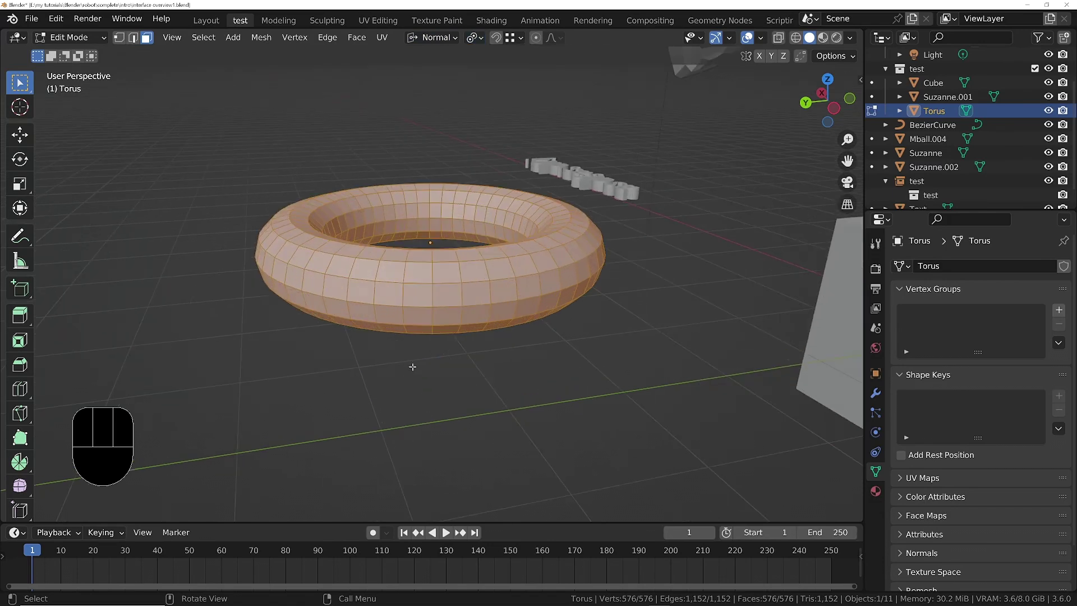
# - Select three separate faces on the torus and try rotating each around its own normal Z axis
pyautogui.click(309, 257)
pyautogui.keyDown('shift'); pyautogui.click(391, 294); pyautogui.keyUp('shift')
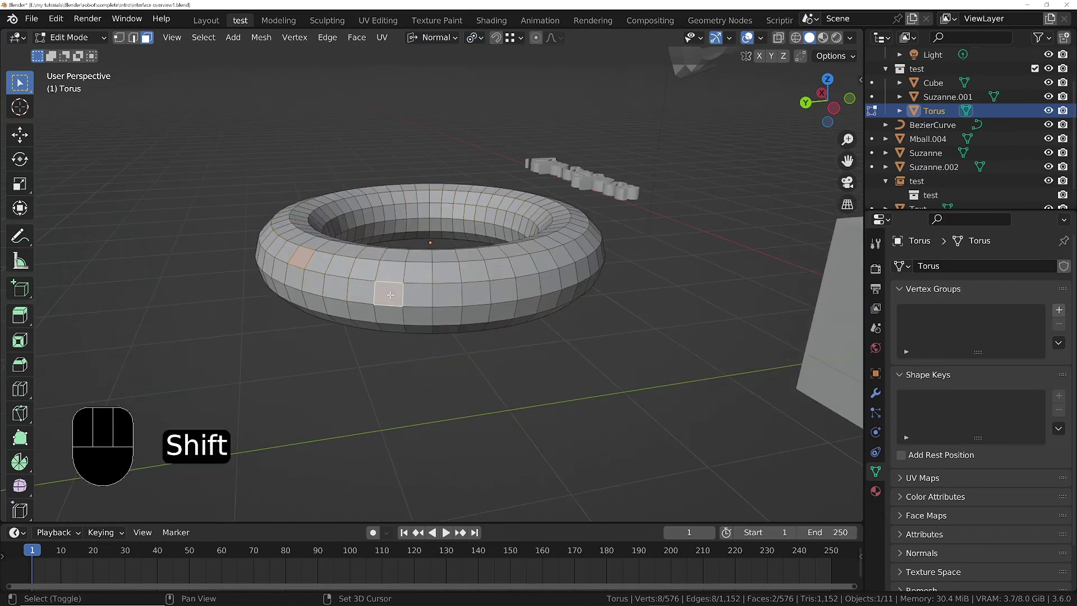
pyautogui.keyDown('shift'); pyautogui.click(517, 207); pyautogui.keyUp('shift')
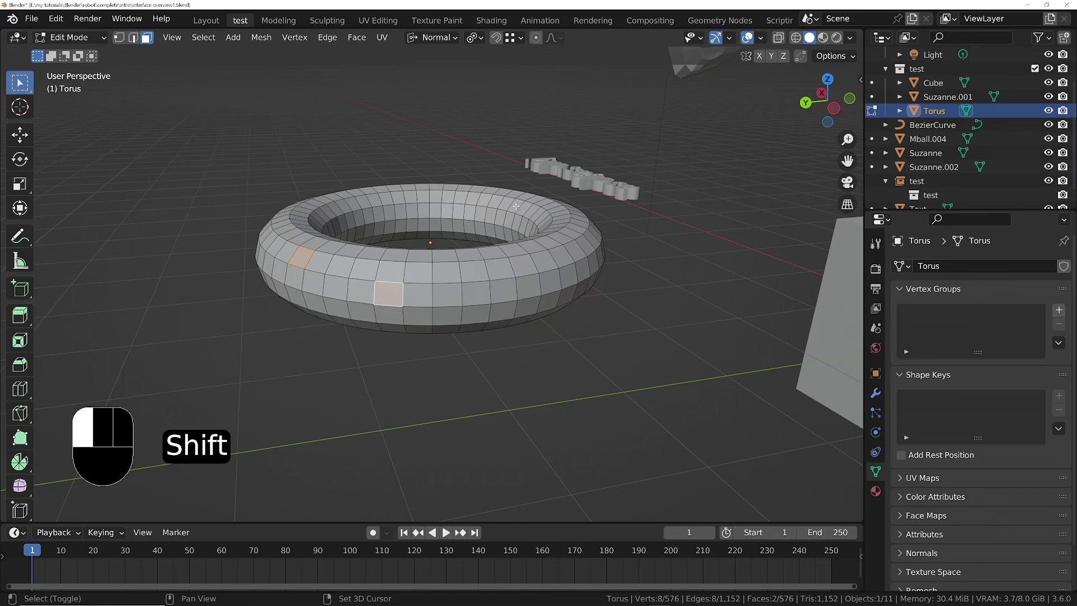
pyautogui.press('r')
pyautogui.press('z')
pyautogui.press('z')
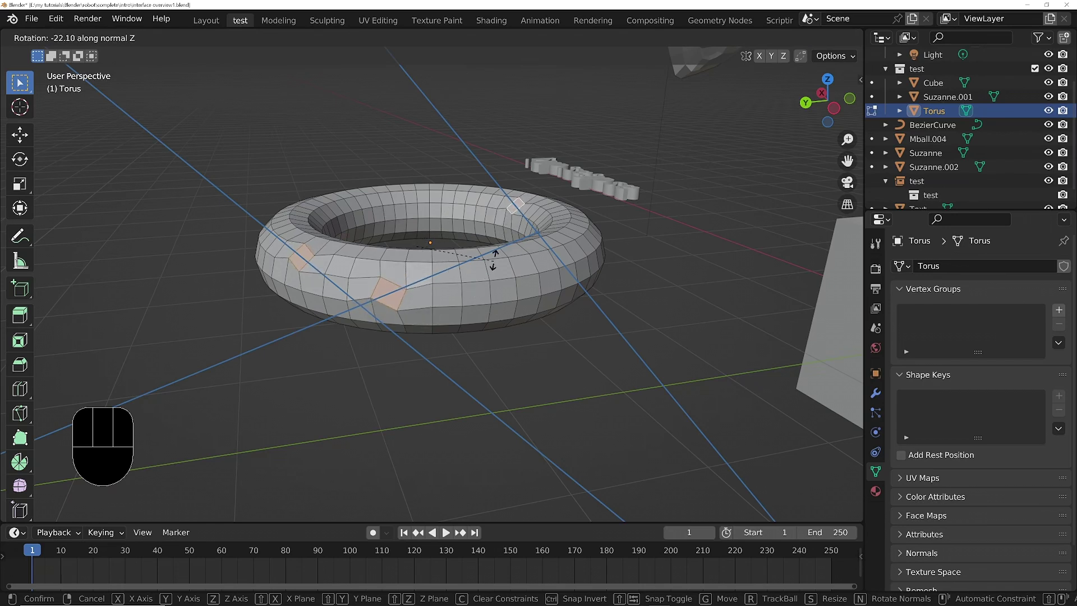
pyautogui.press('Escape')
# - Set the pivot point to Median Point and try rotating the three torus faces together about the averaged normal Z axis
pyautogui.click(475, 39)
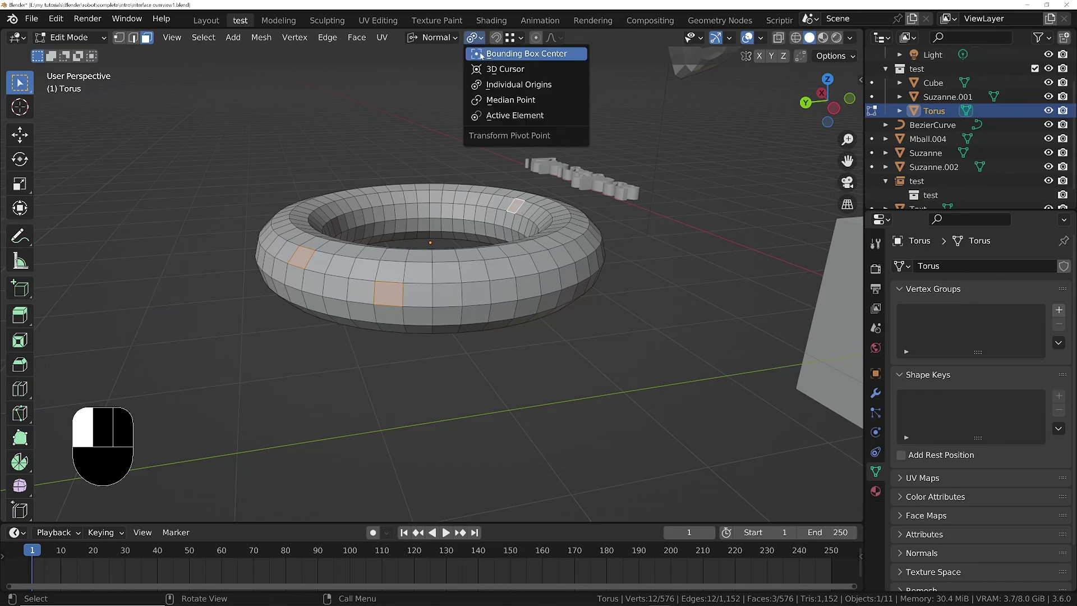
pyautogui.click(505, 101)
pyautogui.press('r')
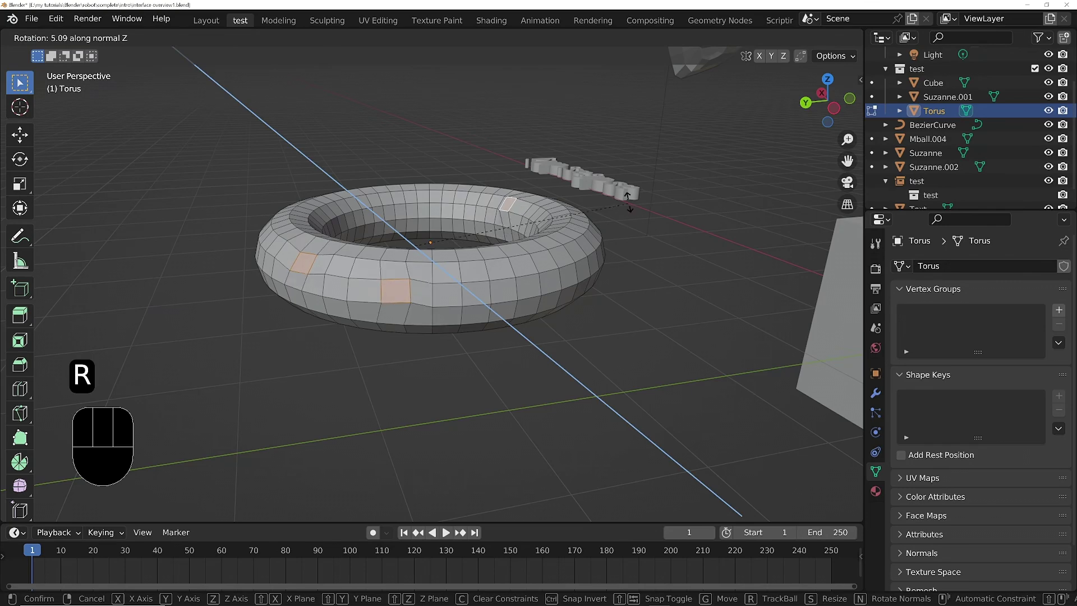
pyautogui.press('Escape')
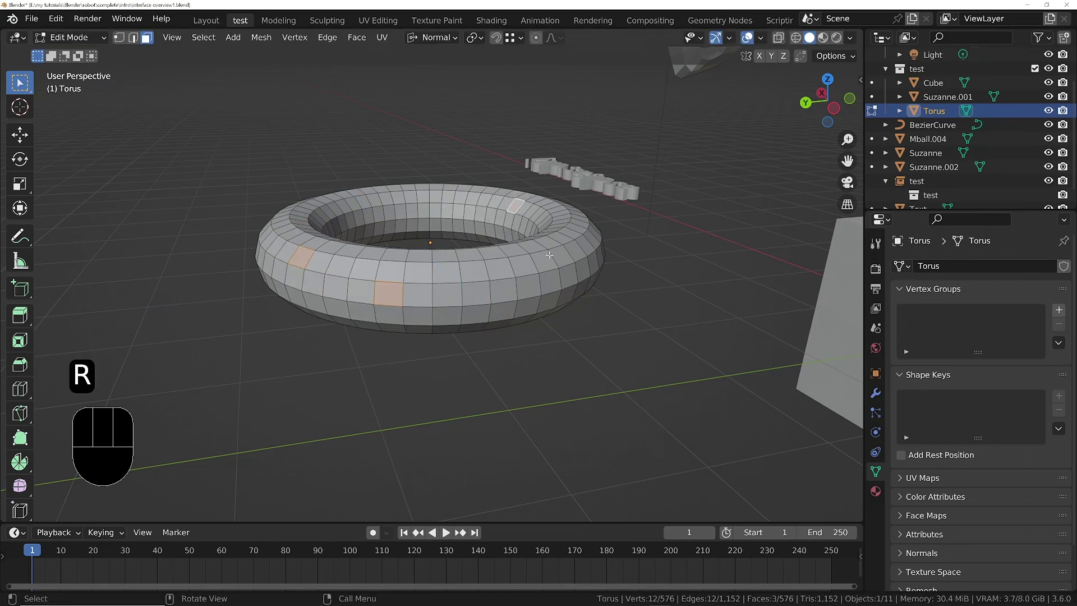
pyautogui.moveTo(561, 213); pyautogui.dragTo(559, 287, button='middle')
pyautogui.press('r')
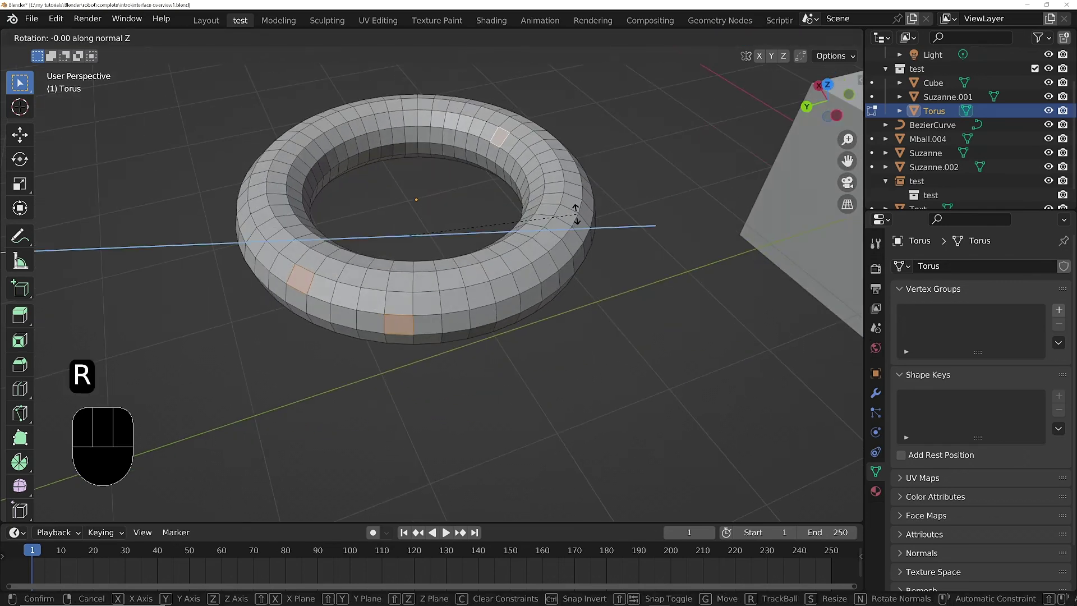
pyautogui.rightClick(555, 193)
pyautogui.moveTo(555, 193); pyautogui.dragTo(554, 236, button='middle')
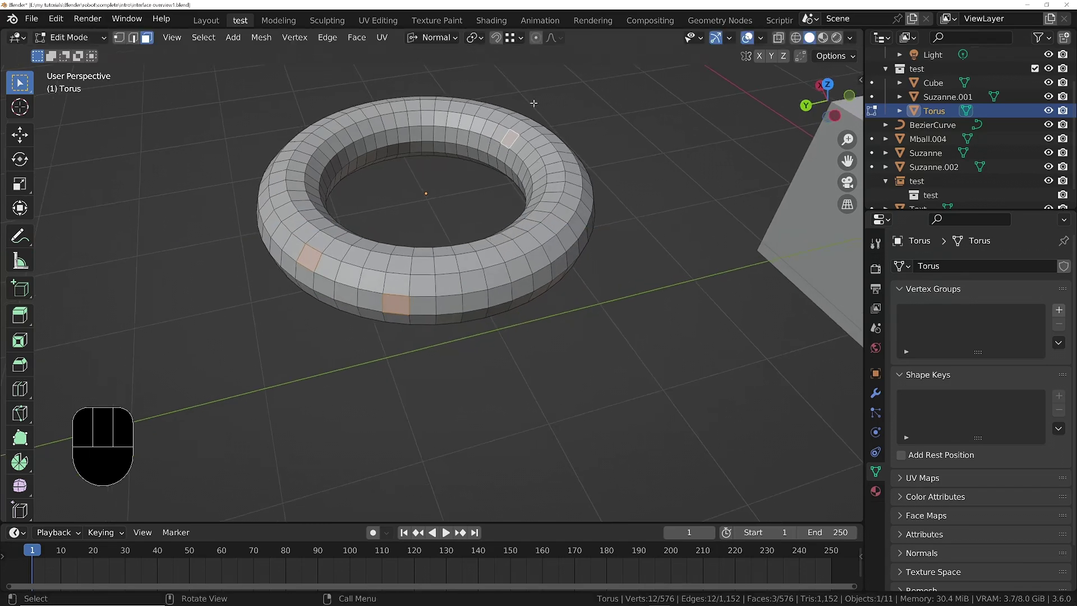
# - Set the pivot point back to Individual Origins and return the torus to Object Mode
pyautogui.click(475, 37)
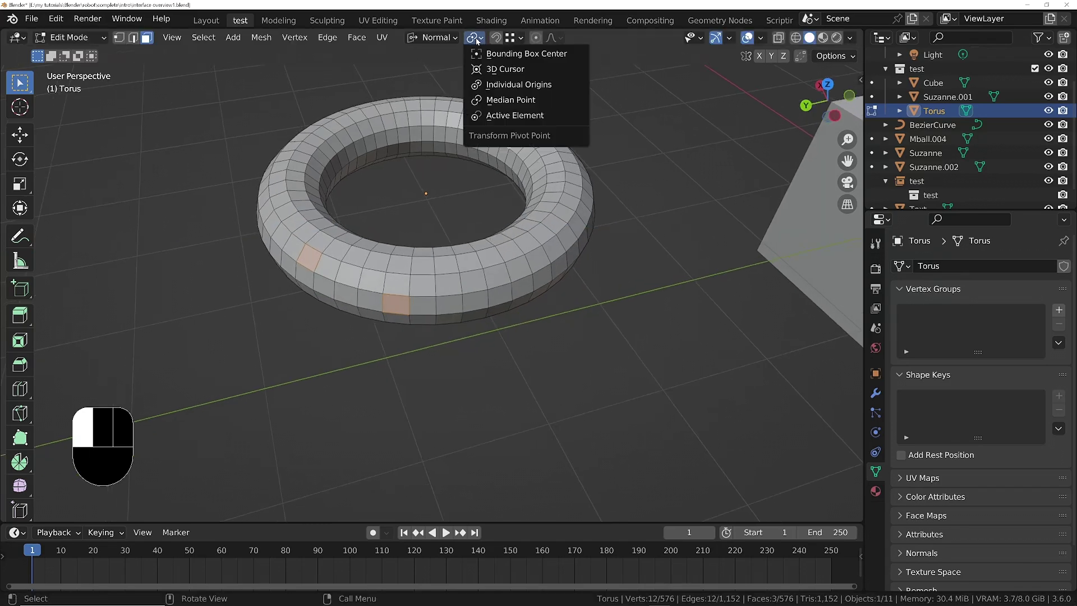
pyautogui.click(512, 85)
pyautogui.press('Tab')
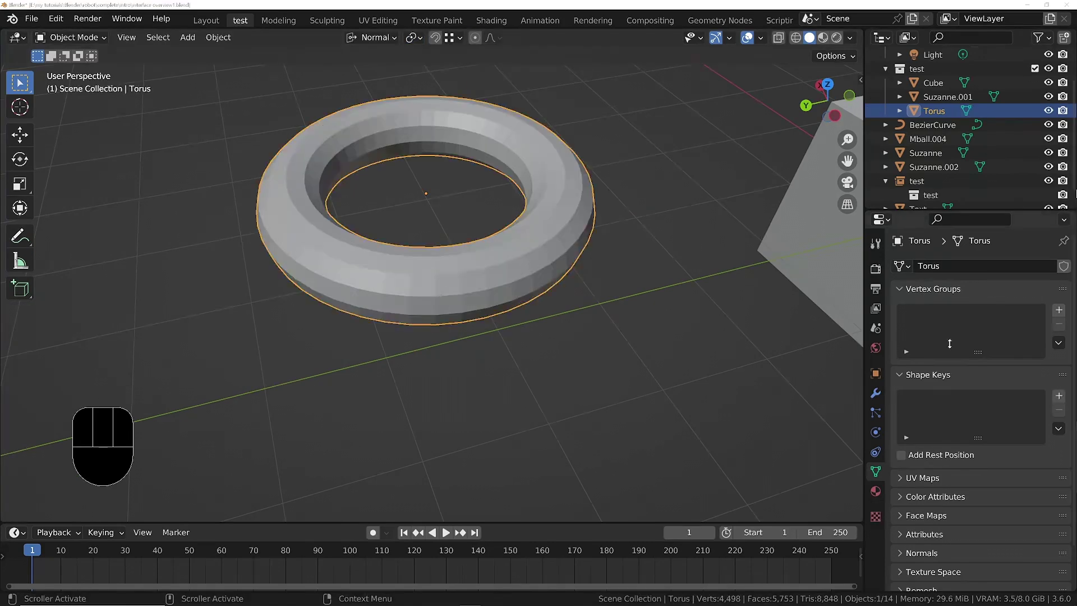
# - Select the torus, the cube at the world origin and the Suzanne.001 monkey head together
pyautogui.keyDown('ctrl'); pyautogui.moveTo(595, 169); pyautogui.dragTo(352, 339, button='middle'); pyautogui.keyUp('ctrl')
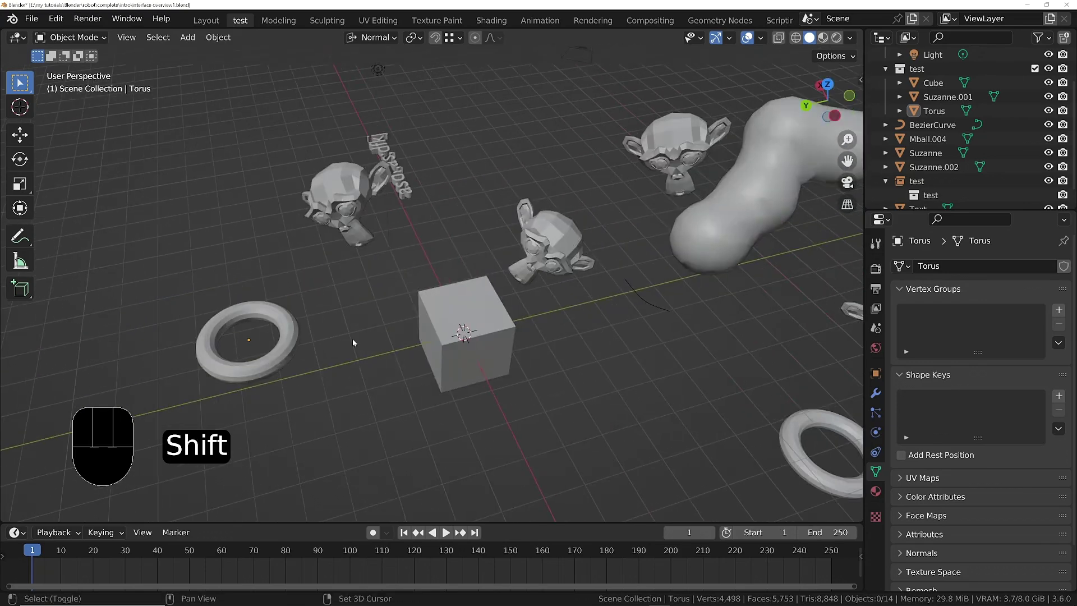
pyautogui.keyDown('ctrl'); pyautogui.moveTo(389, 284); pyautogui.dragTo(444, 293, button='middle'); pyautogui.keyUp('ctrl')
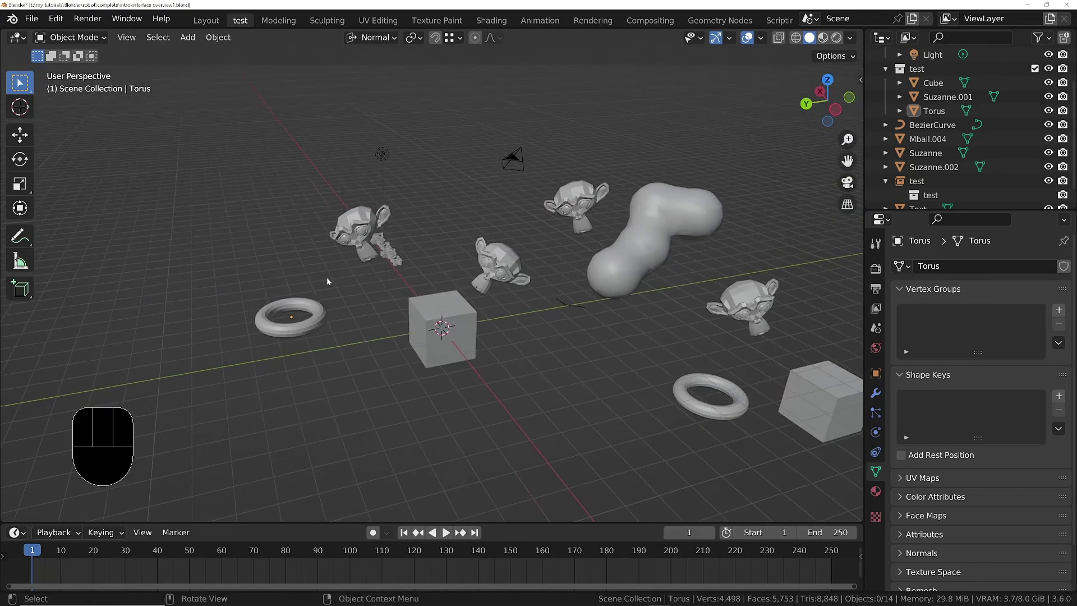
pyautogui.click(314, 308)
pyautogui.keyDown('shift'); pyautogui.click(424, 303); pyautogui.keyUp('shift')
pyautogui.keyDown('shift'); pyautogui.click(357, 222); pyautogui.keyUp('shift')
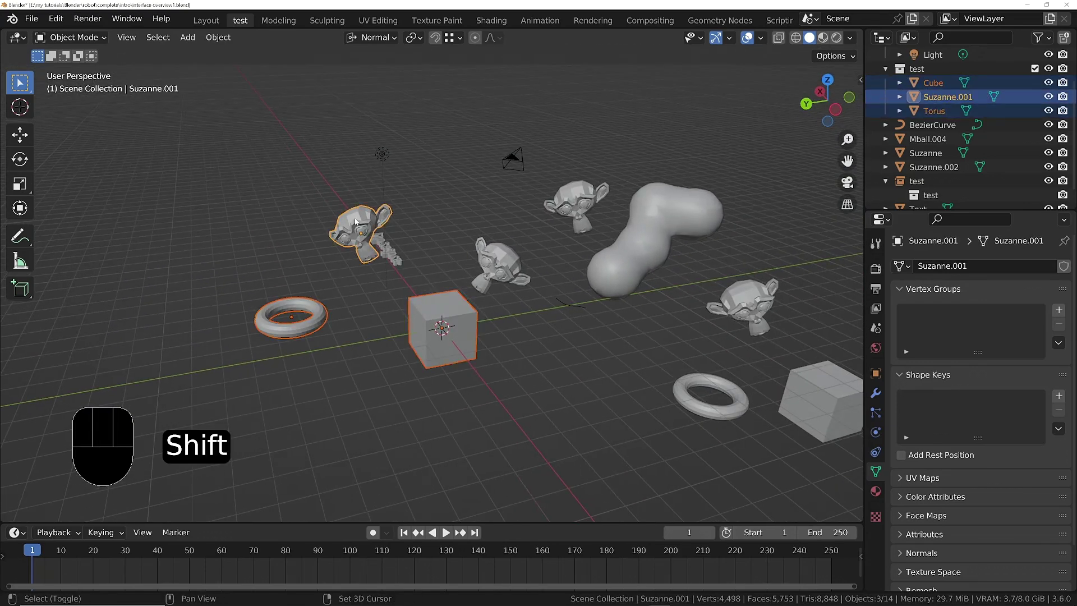
# - Add the Suzanne and Suzanne.002 monkey heads to the selection, with Suzanne as the active object
pyautogui.keyDown('ctrl'); pyautogui.moveTo(357, 222); pyautogui.dragTo(377, 215, button='middle'); pyautogui.keyUp('ctrl')
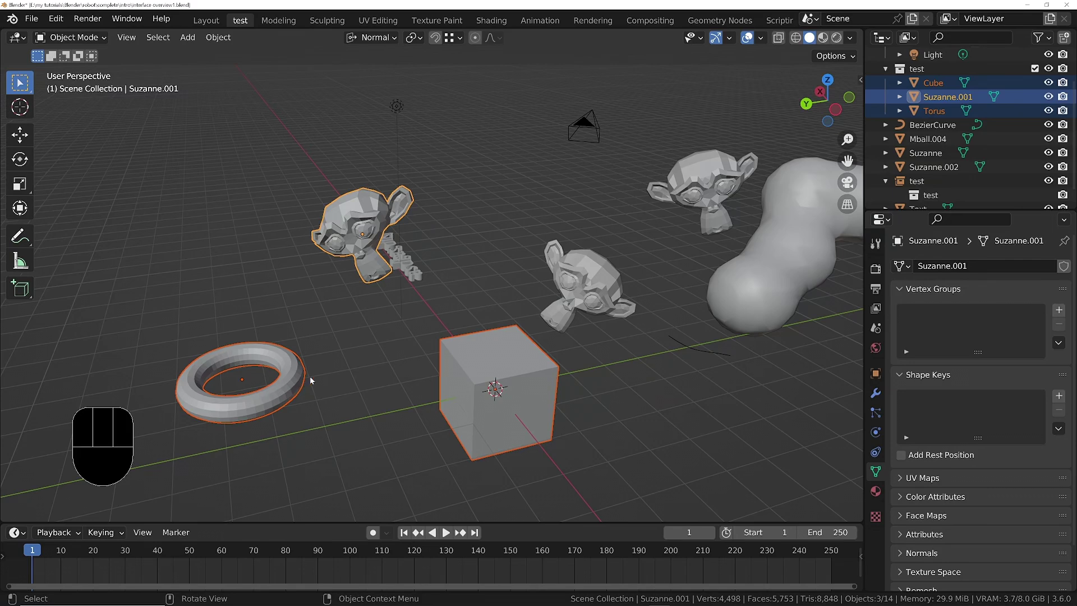
pyautogui.keyDown('shift'); pyautogui.click(611, 281); pyautogui.keyUp('shift')
pyautogui.keyDown('shift'); pyautogui.click(682, 185); pyautogui.keyUp('shift')
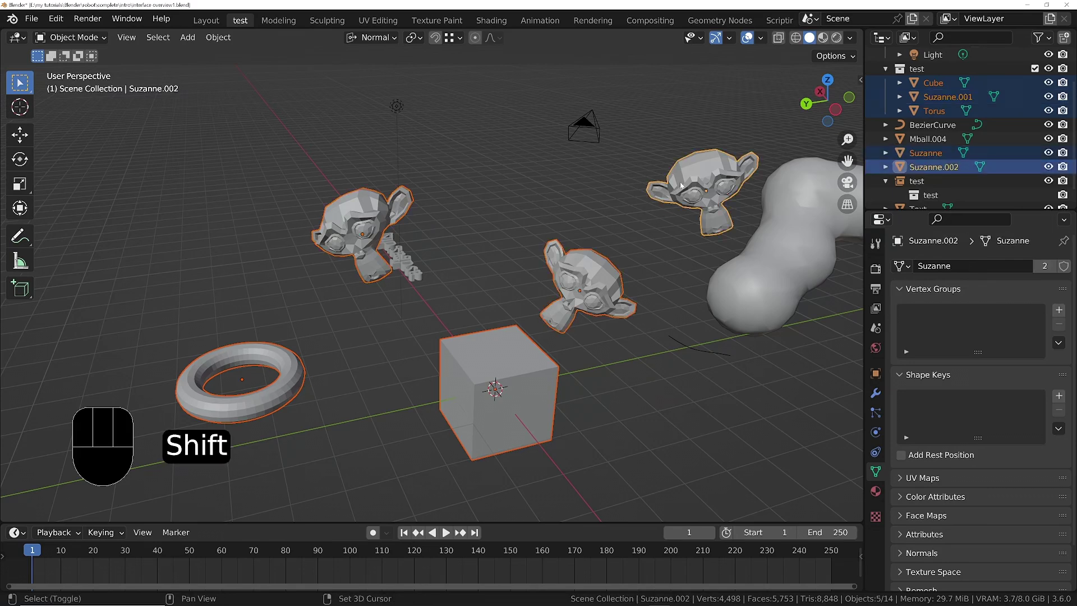
pyautogui.keyDown('shift'); pyautogui.click(585, 269); pyautogui.keyUp('shift')
# - Set the pivot point to Active Element and try rotating the selected objects around the active Suzanne head
pyautogui.click(414, 37)
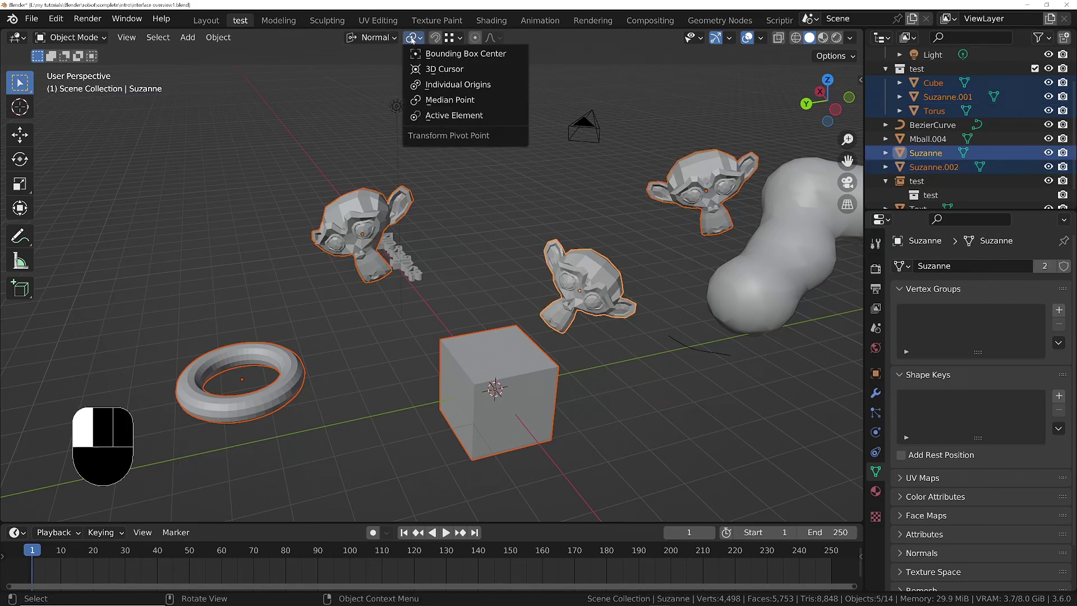
pyautogui.click(448, 116)
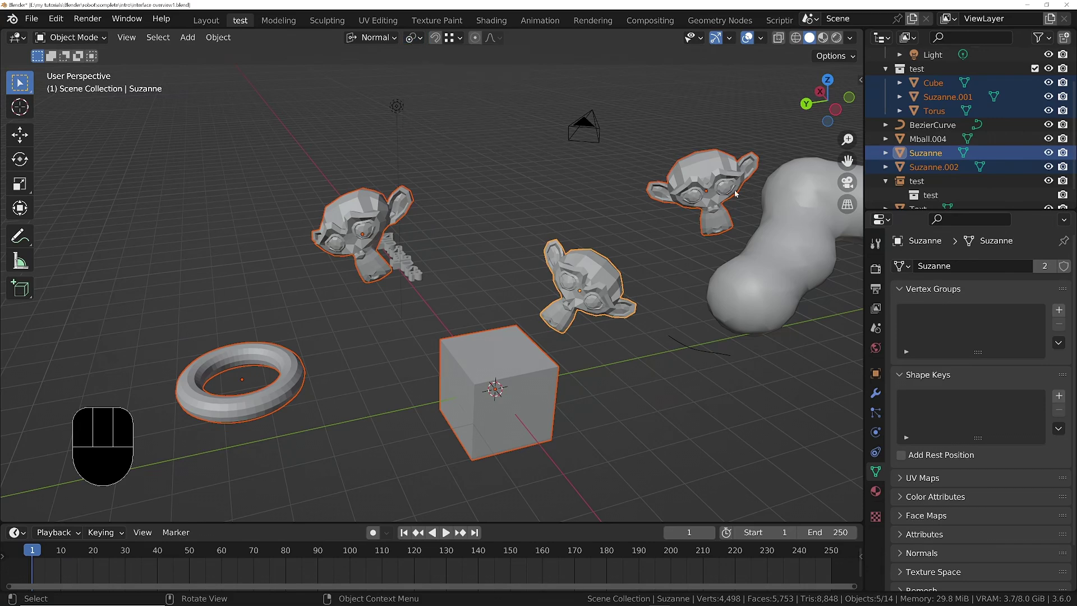
pyautogui.press('r')
pyautogui.rightClick(703, 216)
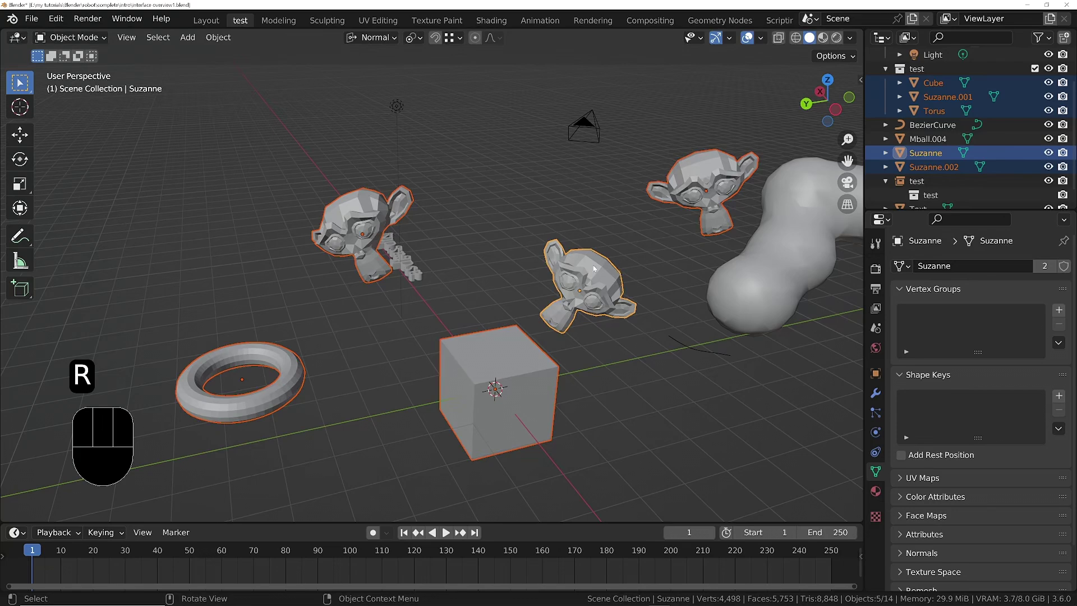
# - Set the transform orientation to Global and try rotating the selection around the active Suzanne head again
pyautogui.click(372, 38)
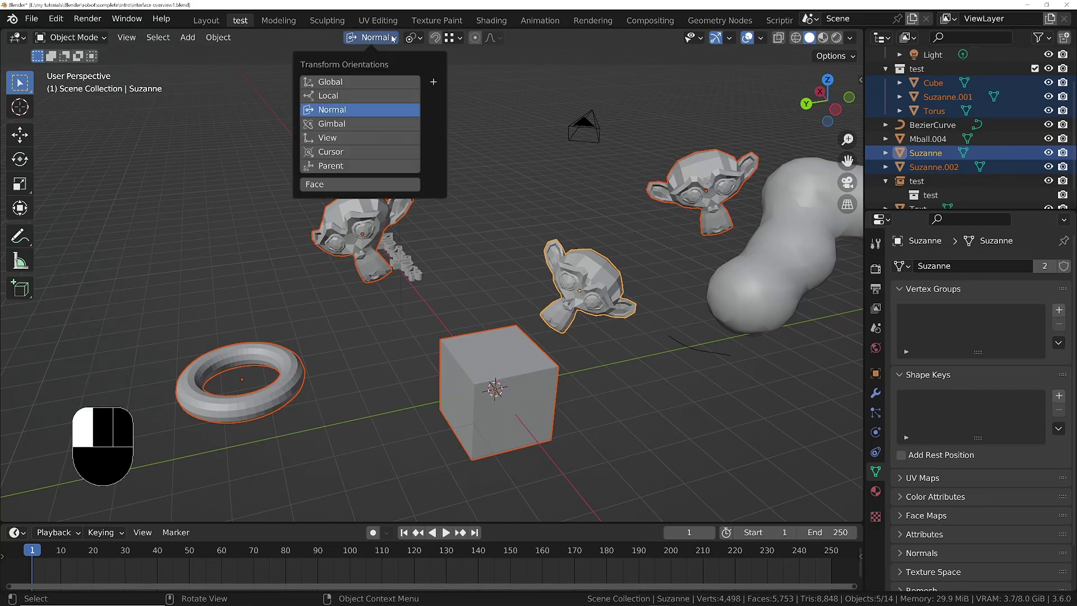
pyautogui.click(371, 81)
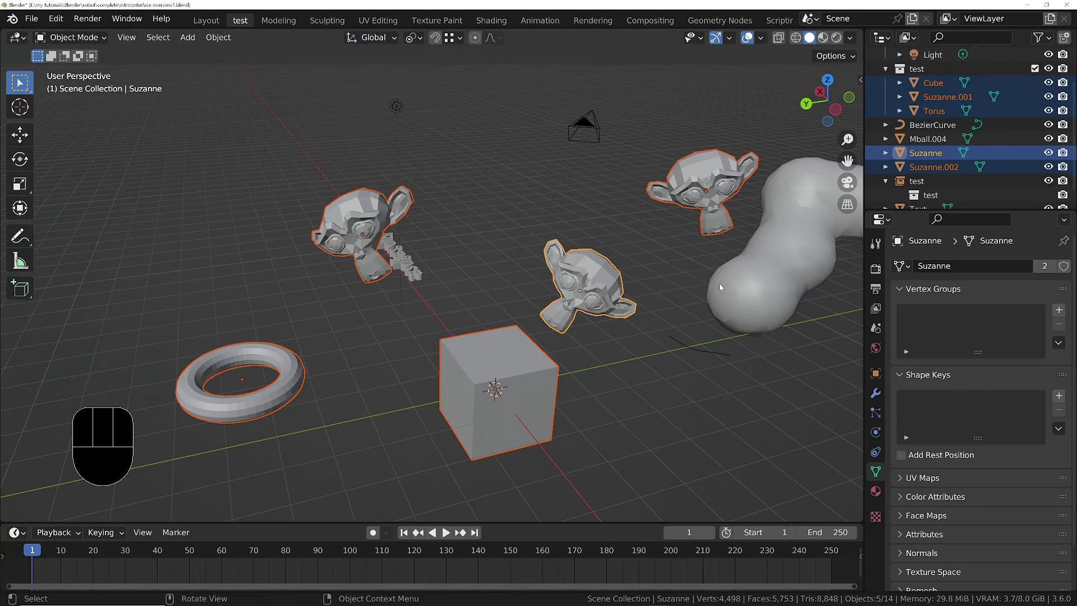
pyautogui.press('r')
pyautogui.rightClick(691, 278)
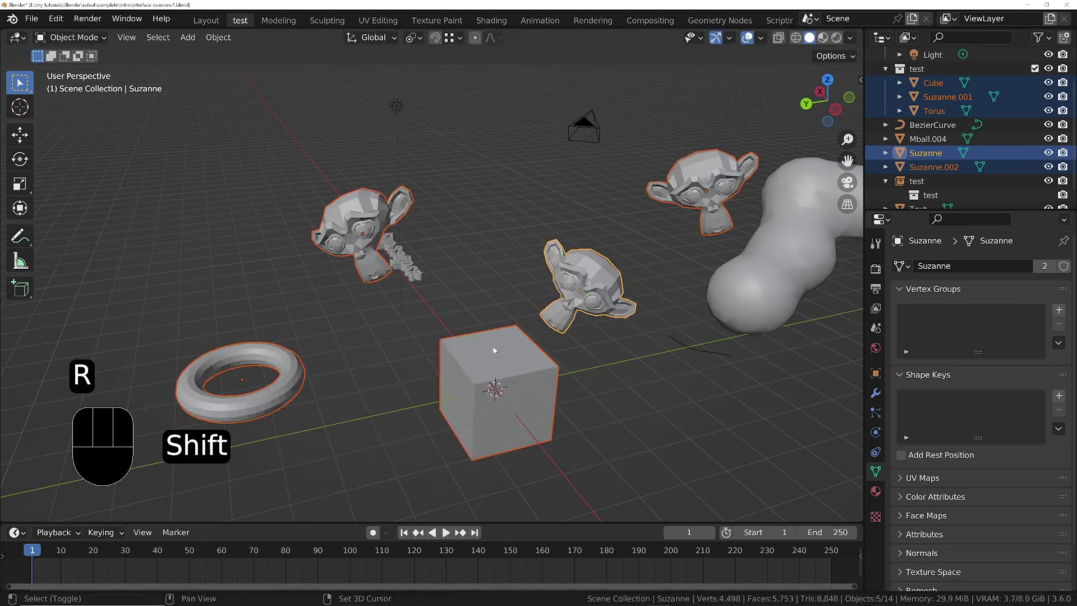
# - Make the cube the active object and try rotating the whole selection around it
pyautogui.keyDown('shift'); pyautogui.click(504, 355); pyautogui.keyUp('shift')
pyautogui.press('r')
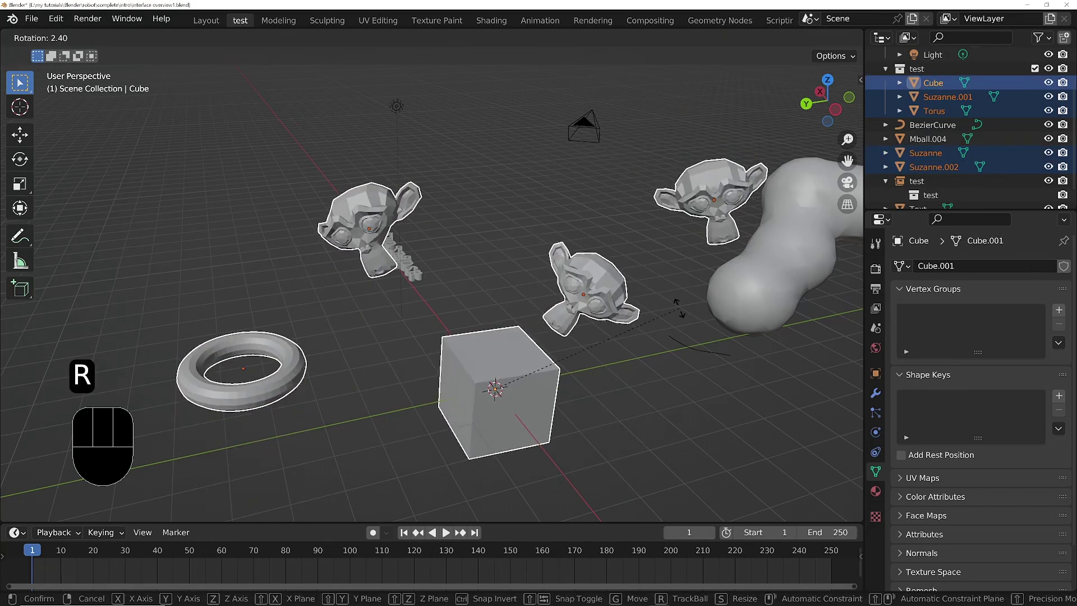
pyautogui.rightClick(305, 372)
# - Make the torus the active object and try rotating the whole selection around it
pyautogui.keyDown('shift'); pyautogui.click(291, 359); pyautogui.keyUp('shift')
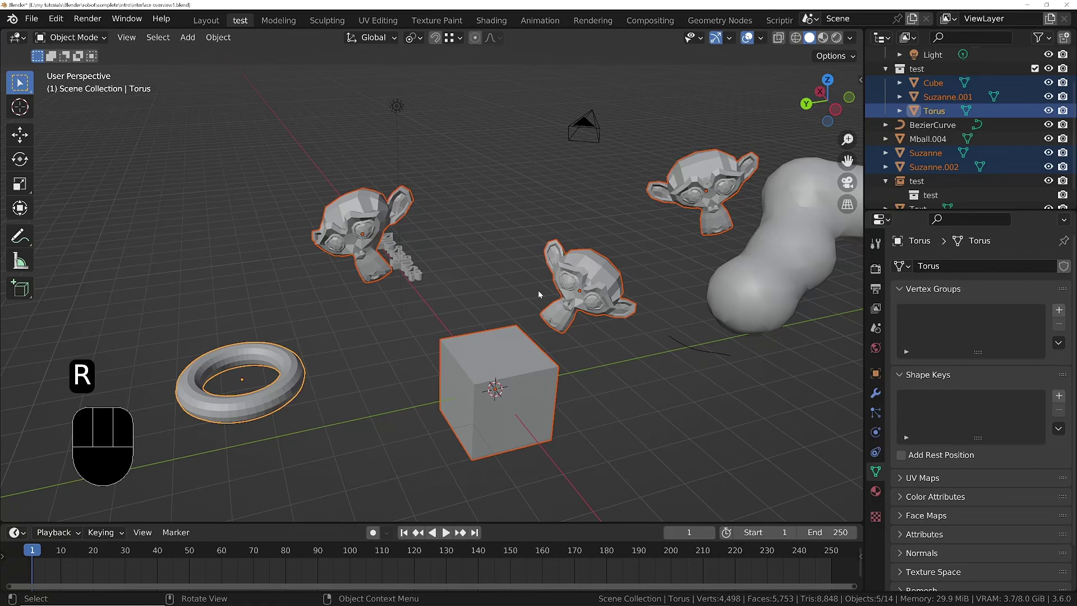
pyautogui.press('r')
pyautogui.rightClick(333, 392)
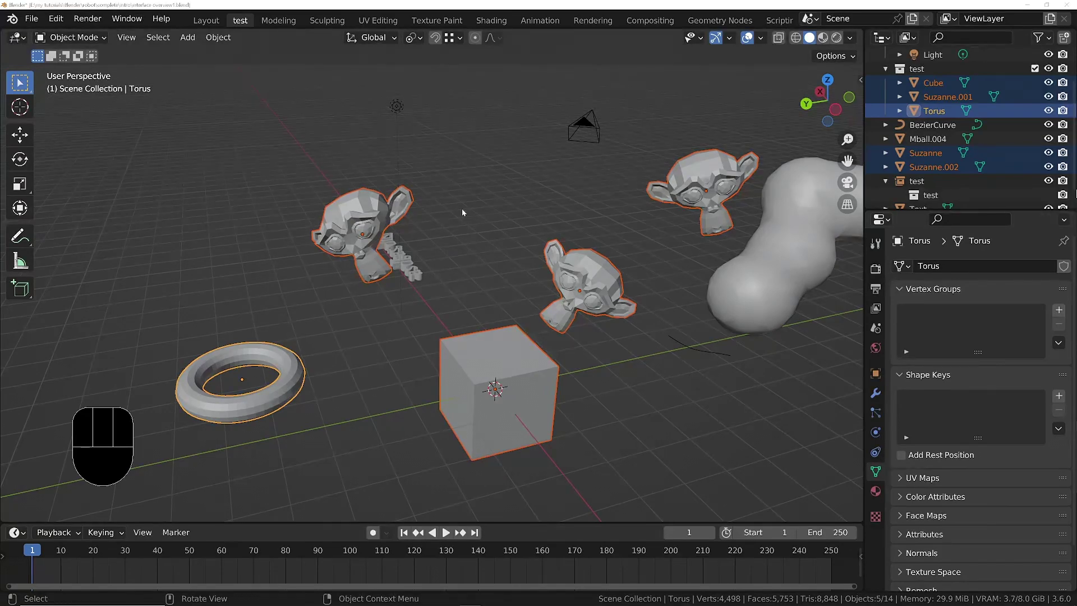
# - Select only Suzanne.001, the cube at the world origin and Suzanne, with Suzanne.001 as the active object
pyautogui.click(347, 216)
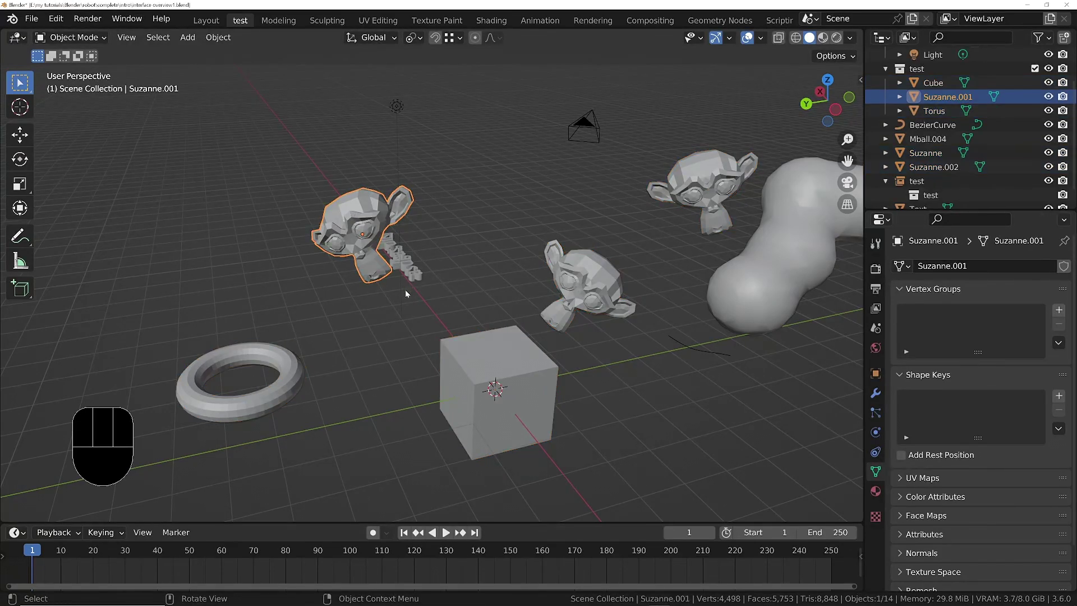
pyautogui.keyDown('shift'); pyautogui.click(527, 403); pyautogui.keyUp('shift')
pyautogui.keyDown('shift'); pyautogui.click(577, 282); pyautogui.keyUp('shift')
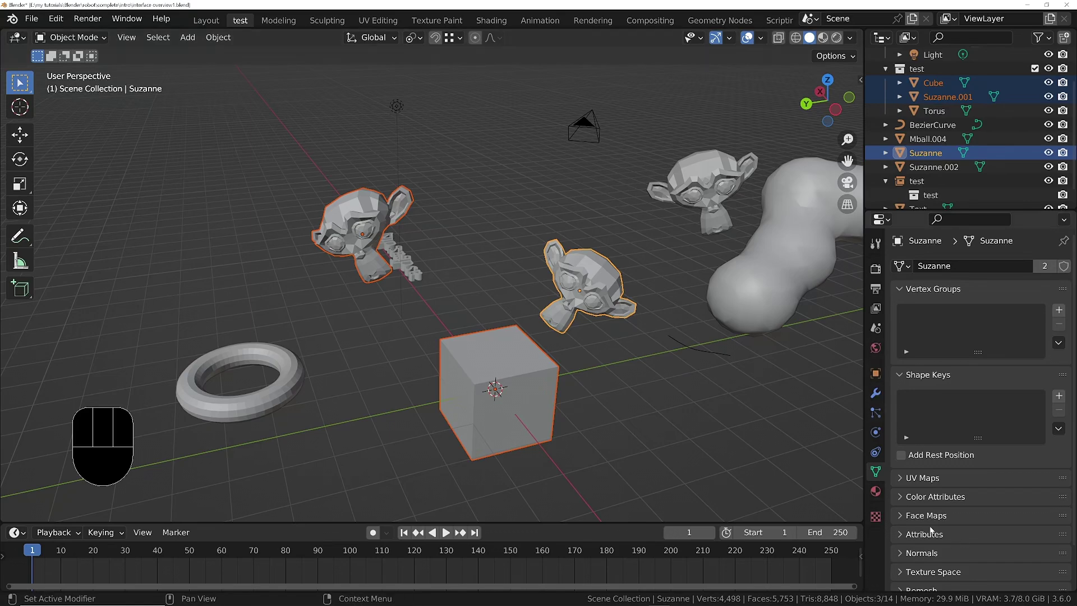
pyautogui.keyDown('shift'); pyautogui.click(361, 219); pyautogui.keyUp('shift')
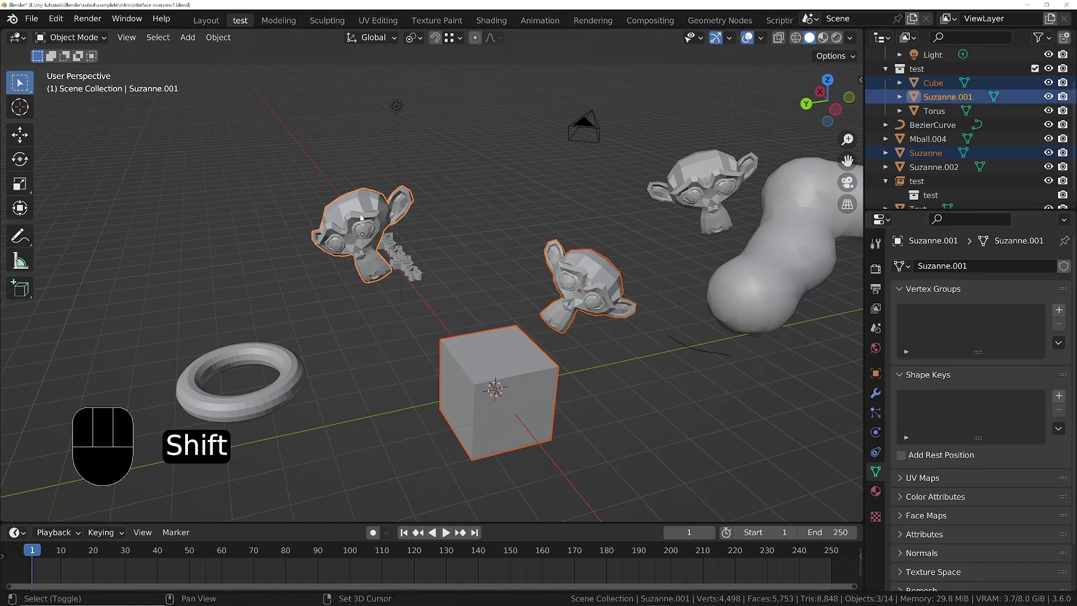
# - Add the torus and Suzanne.002 to the selection, switching the active object among the selected meshes and back to Suzanne.001
pyautogui.keyDown('shift'); pyautogui.click(285, 358); pyautogui.keyUp('shift')
pyautogui.keyDown('shift'); pyautogui.click(543, 423); pyautogui.keyUp('shift')
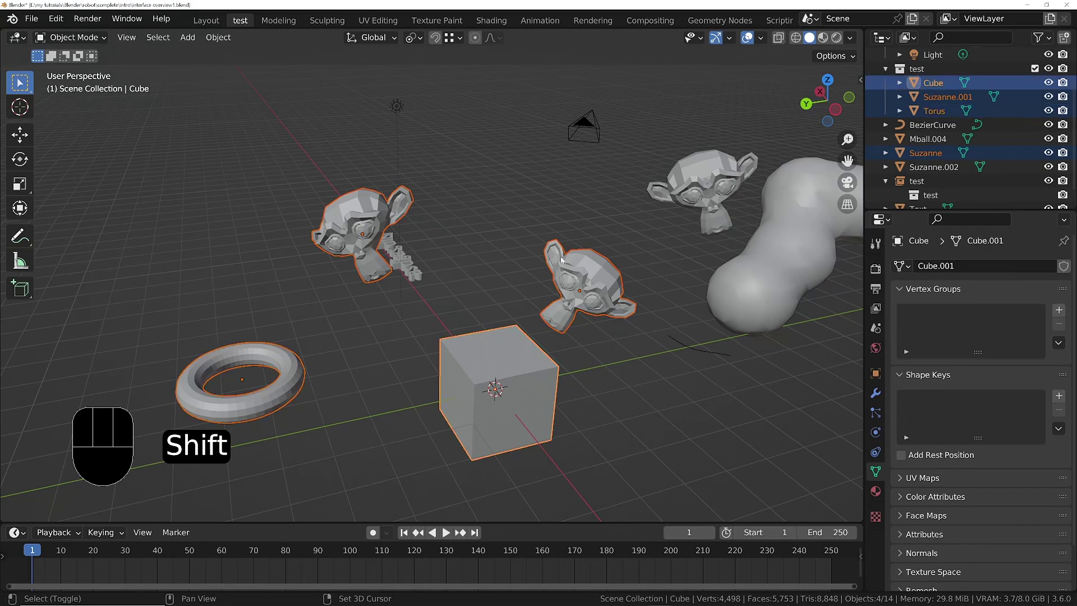
pyautogui.keyDown('shift'); pyautogui.click(668, 203); pyautogui.keyUp('shift')
pyautogui.keyDown('shift'); pyautogui.click(598, 274); pyautogui.keyUp('shift')
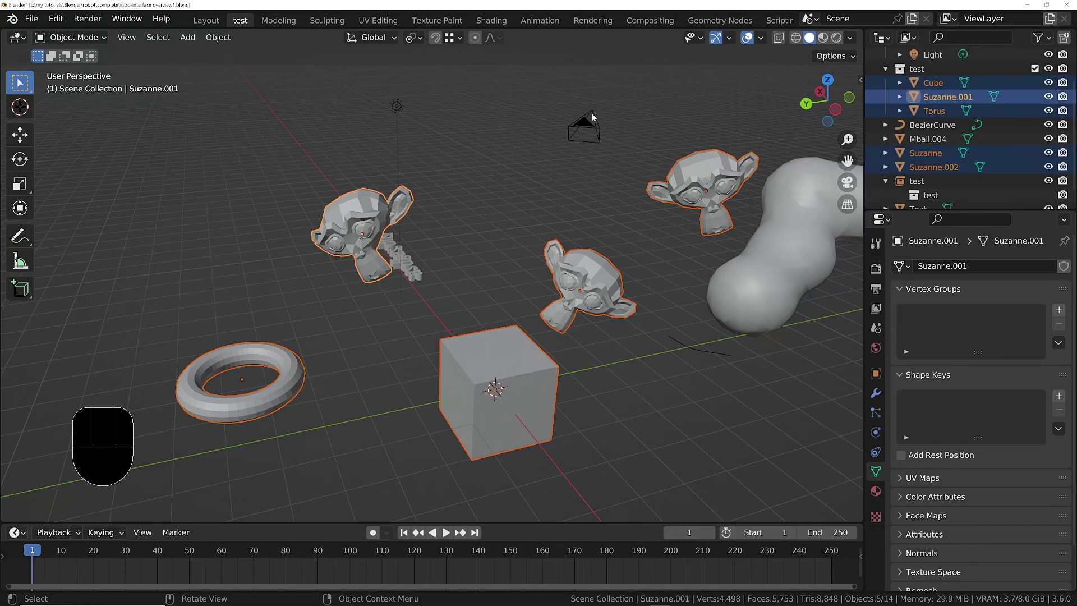
# - Add the camera and the light to the selection, and make the cube the active object to compare their data properties
pyautogui.keyDown('shift'); pyautogui.click(592, 116); pyautogui.keyUp('shift')
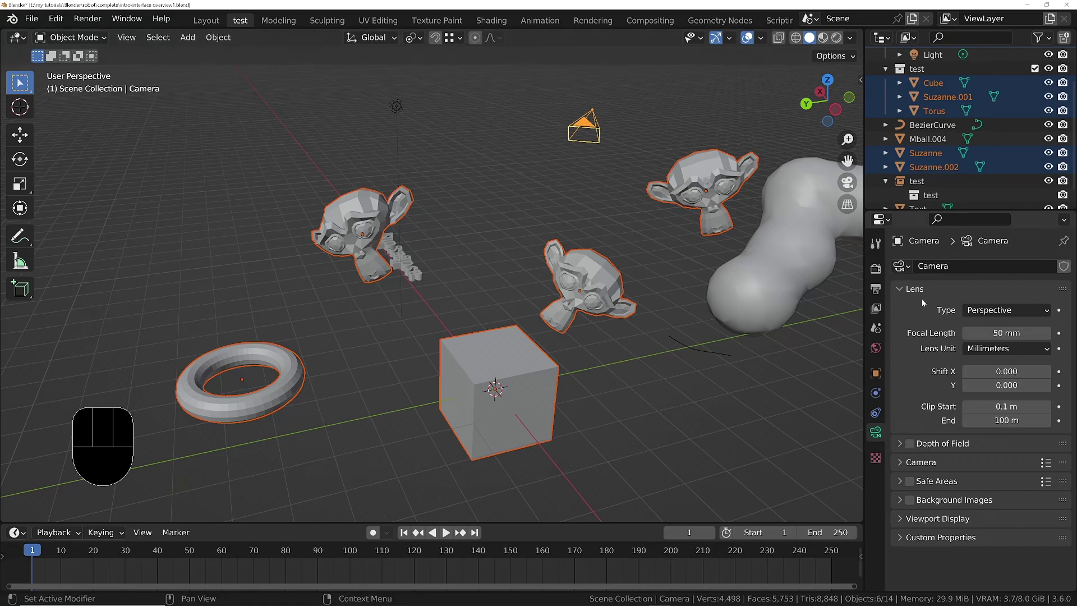
pyautogui.keyDown('shift'); pyautogui.click(397, 106); pyautogui.keyUp('shift')
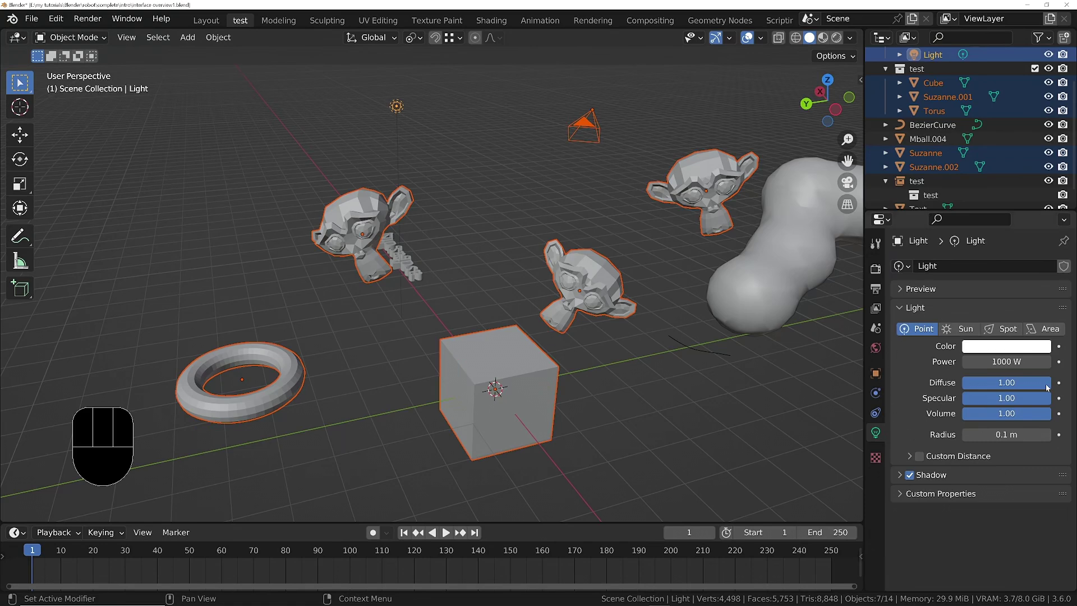
pyautogui.keyDown('shift'); pyautogui.click(523, 372); pyautogui.keyUp('shift')
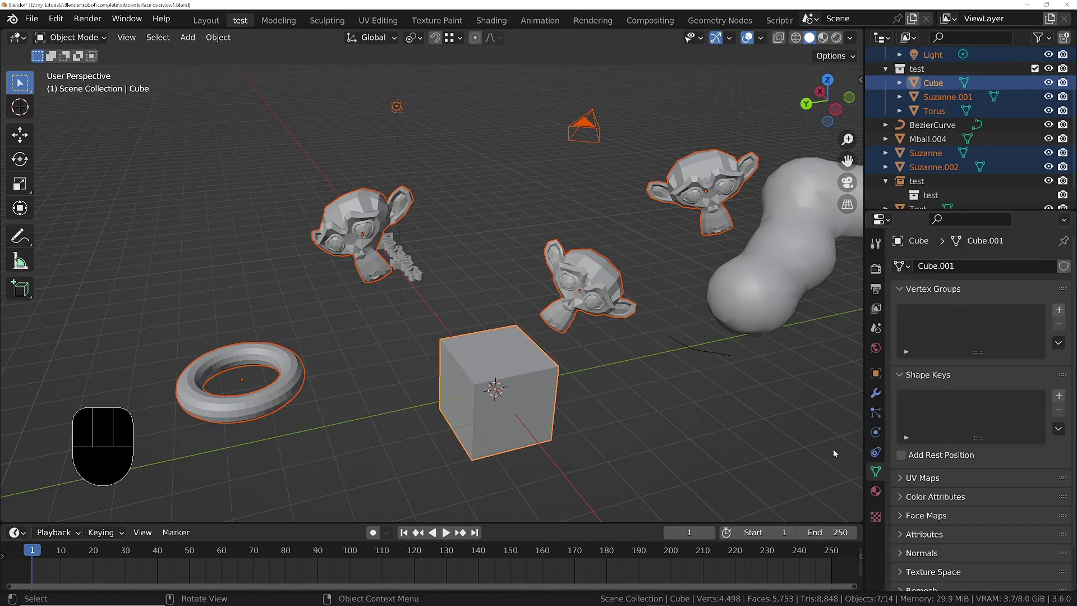
pyautogui.scroll(-2, 954, 512)
pyautogui.scroll(2, 986, 508)
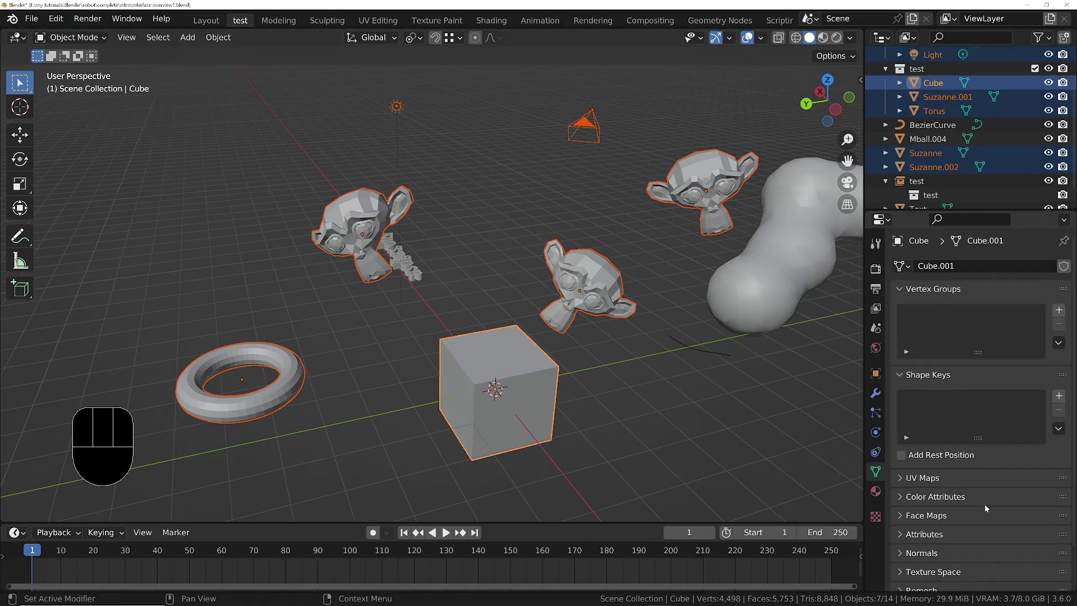